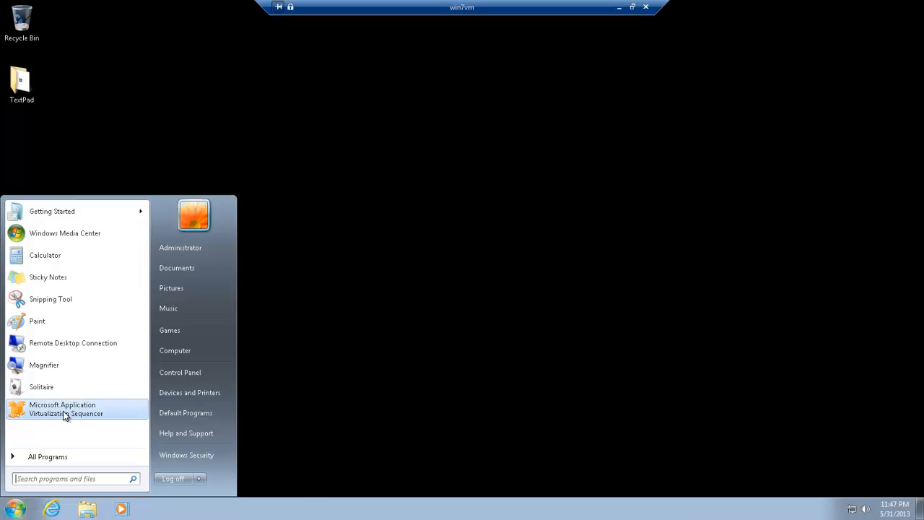
Launch Microsoft Application Virtualization Sequencer and review its general, parse item and exclusion item options without changing them.
click(64, 410)
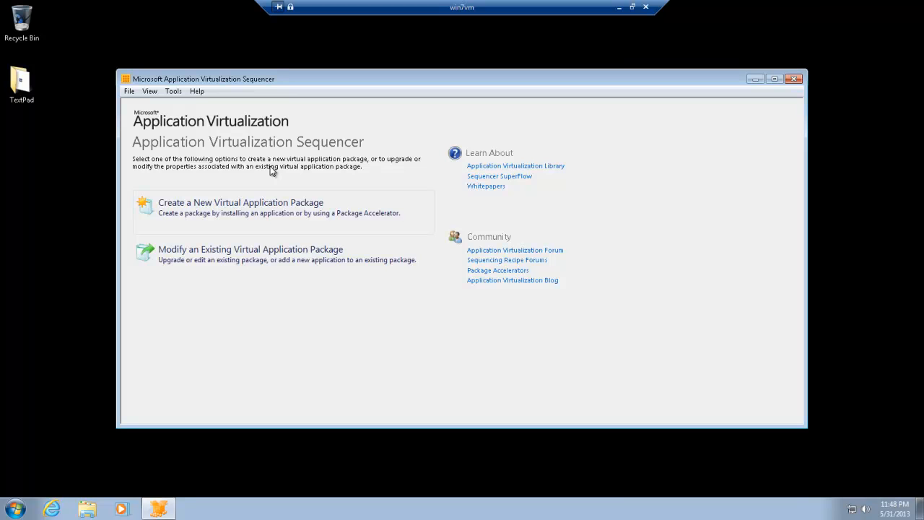
click(173, 95)
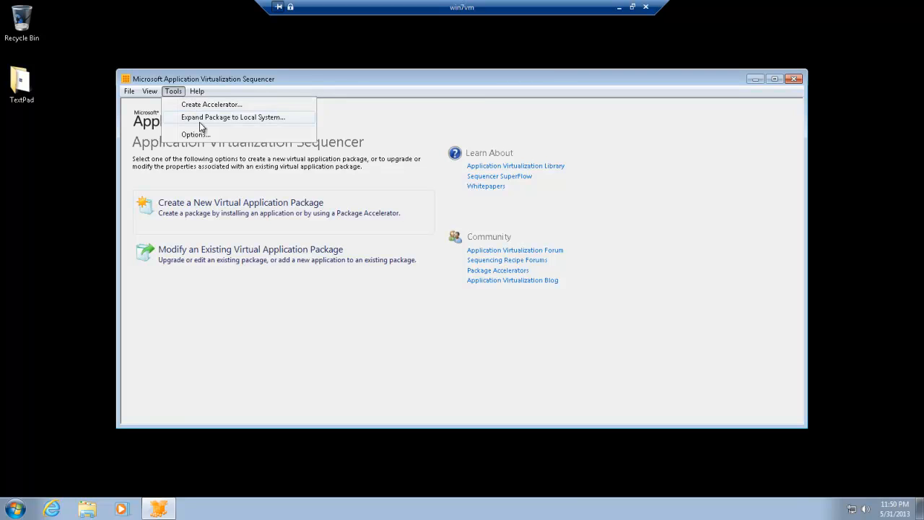
click(197, 135)
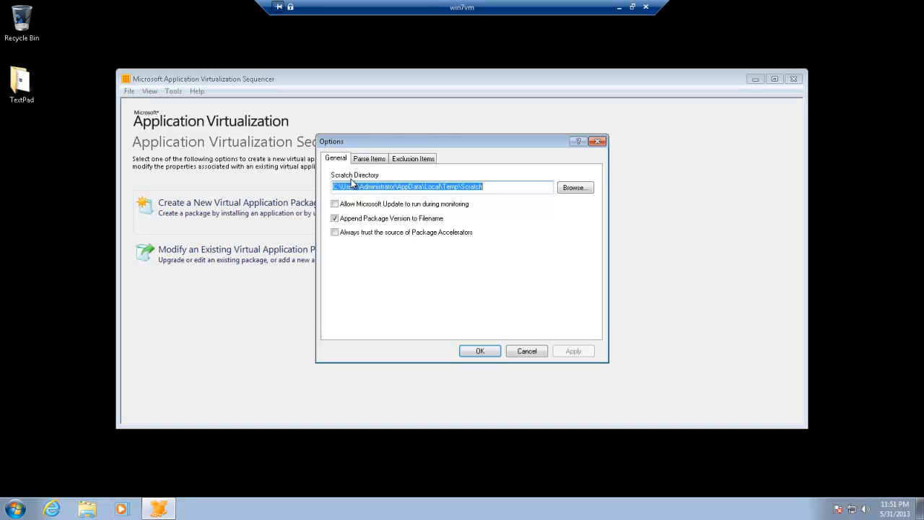
click(380, 166)
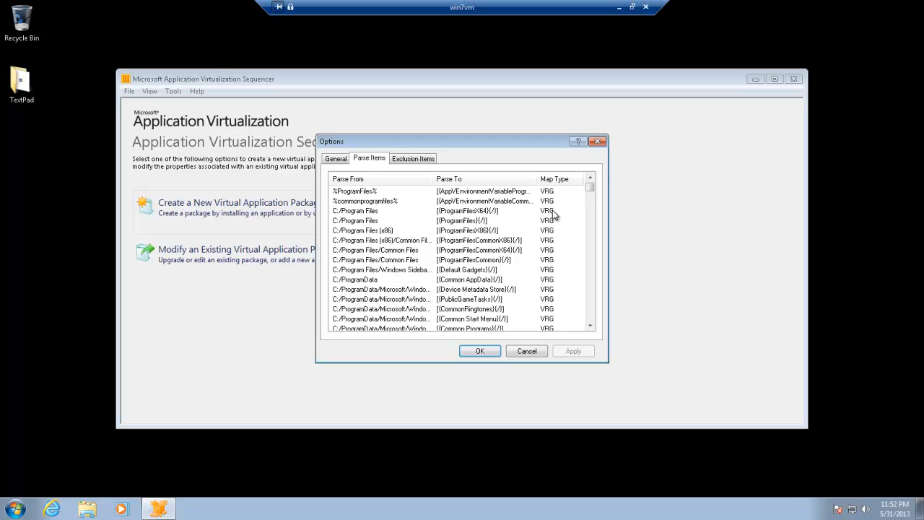
click(405, 161)
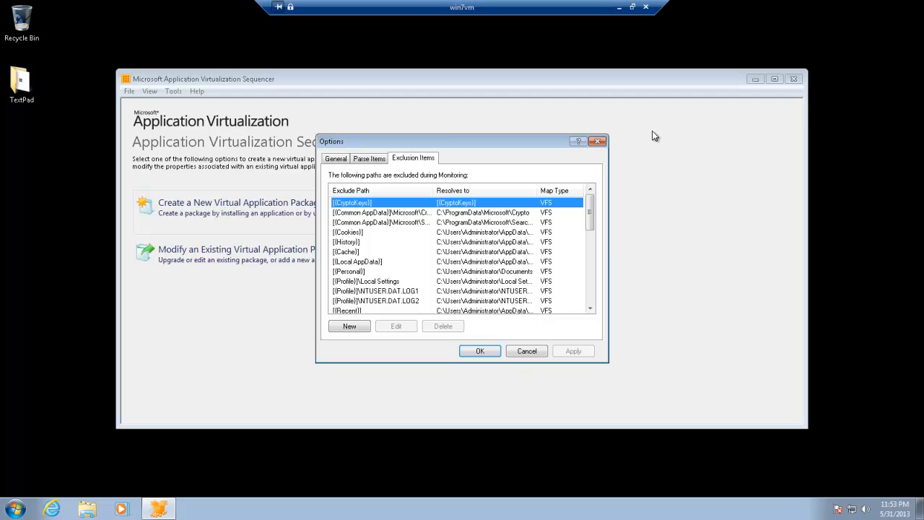
click(598, 142)
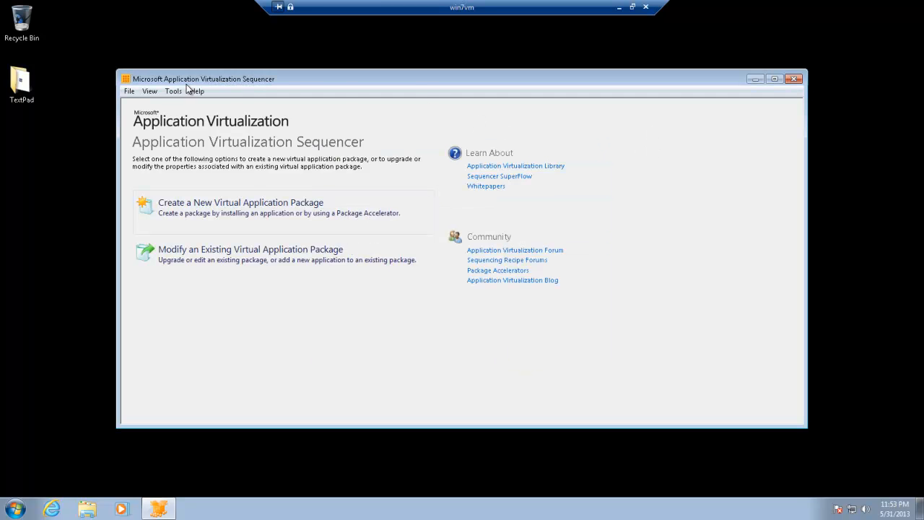
click(128, 92)
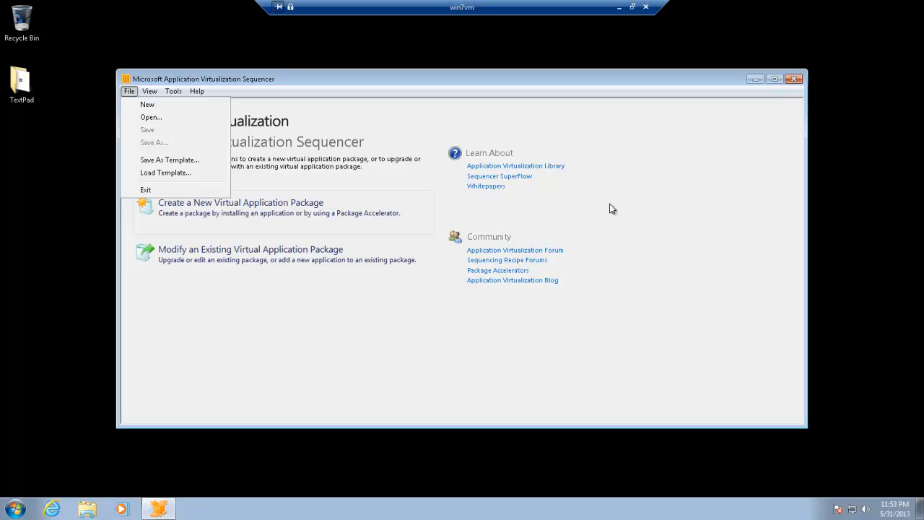
click(587, 225)
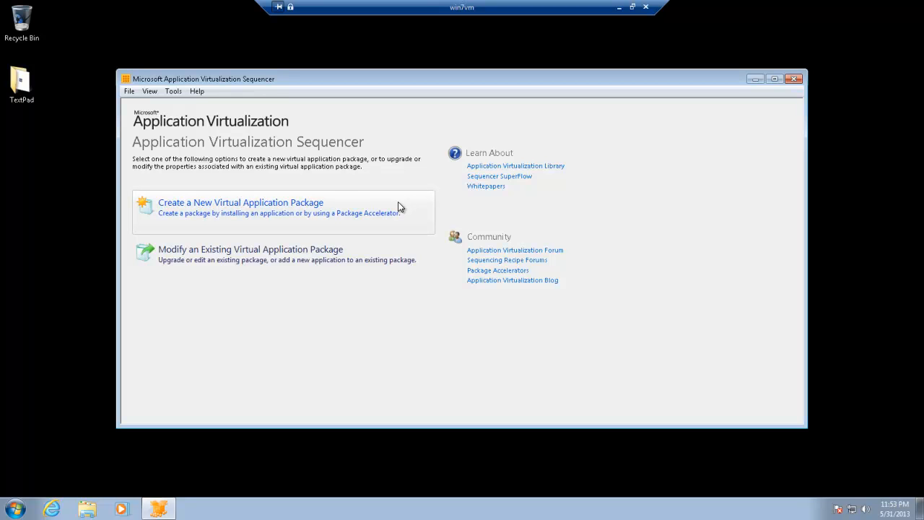
Start a new virtual application package with the default creation method, the Standard Application type and a custom installation.
click(309, 214)
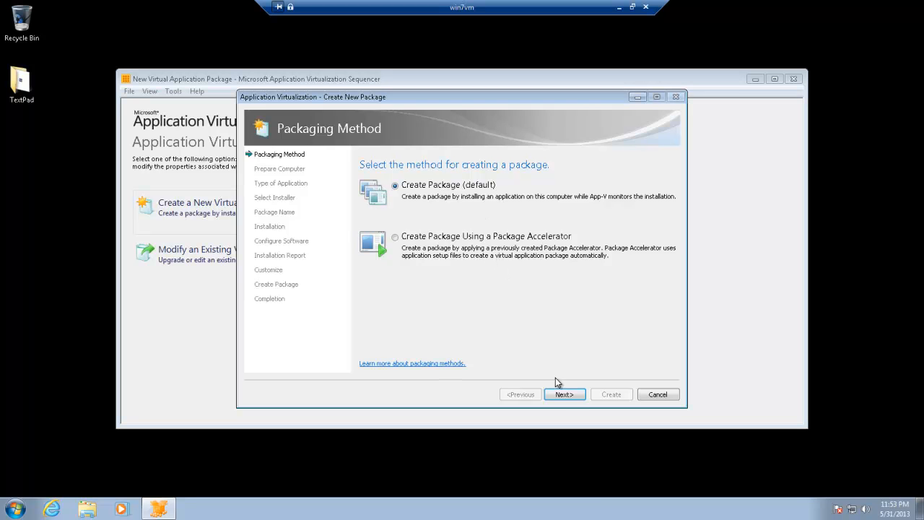
click(564, 395)
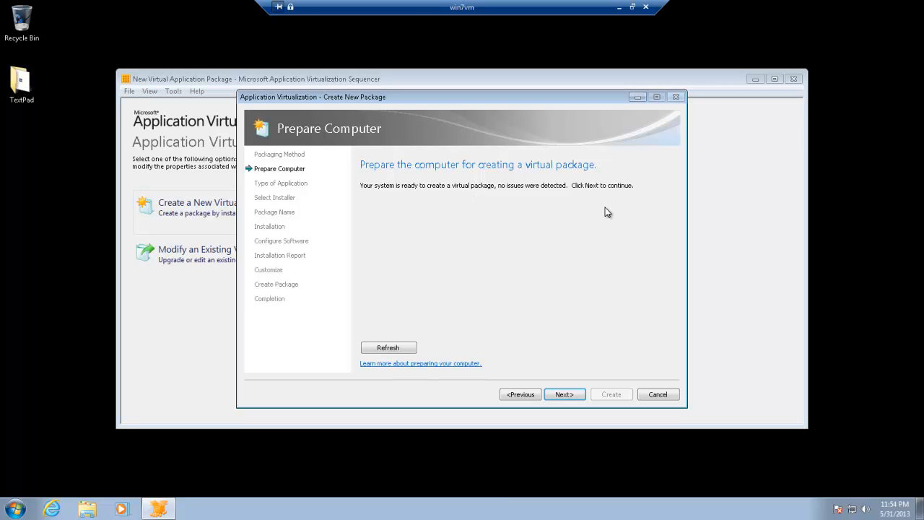
click(579, 397)
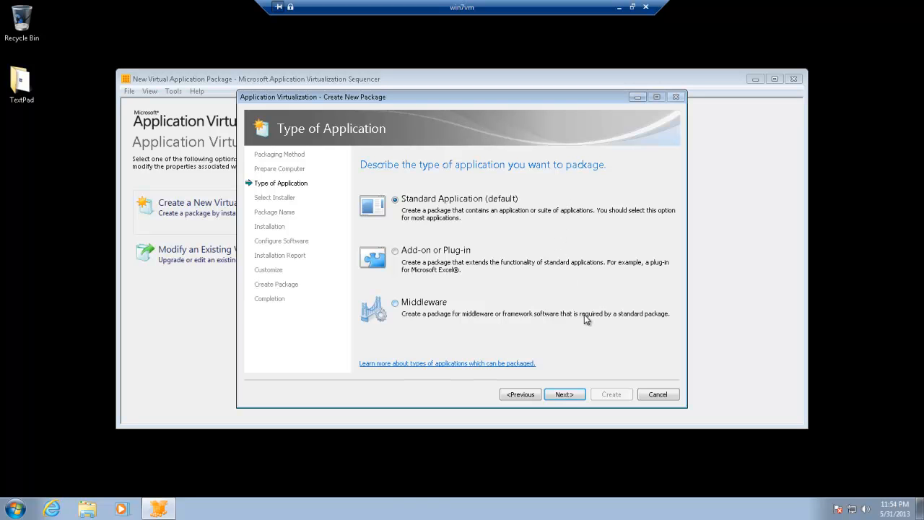
click(571, 397)
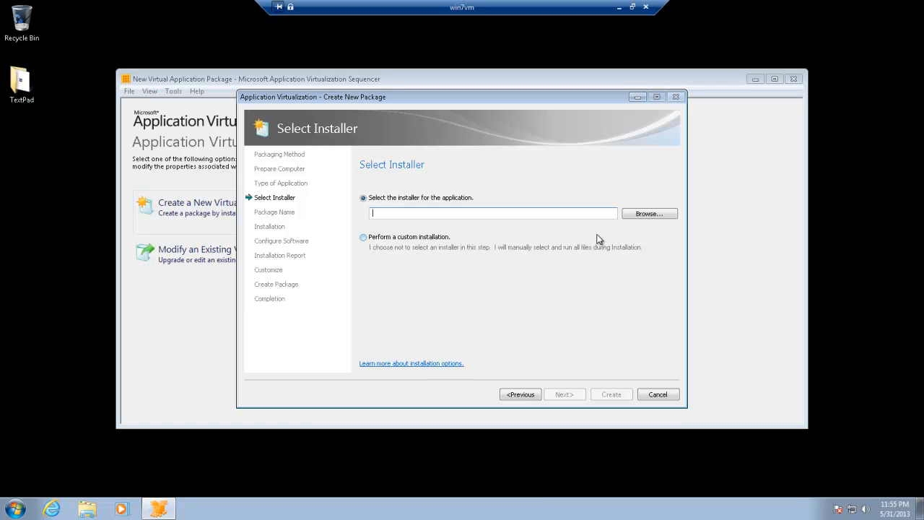
click(424, 237)
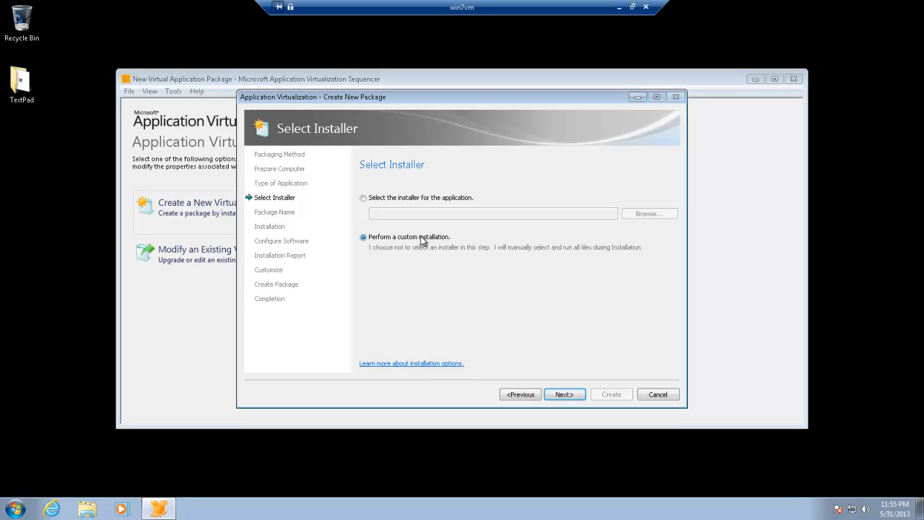
click(565, 395)
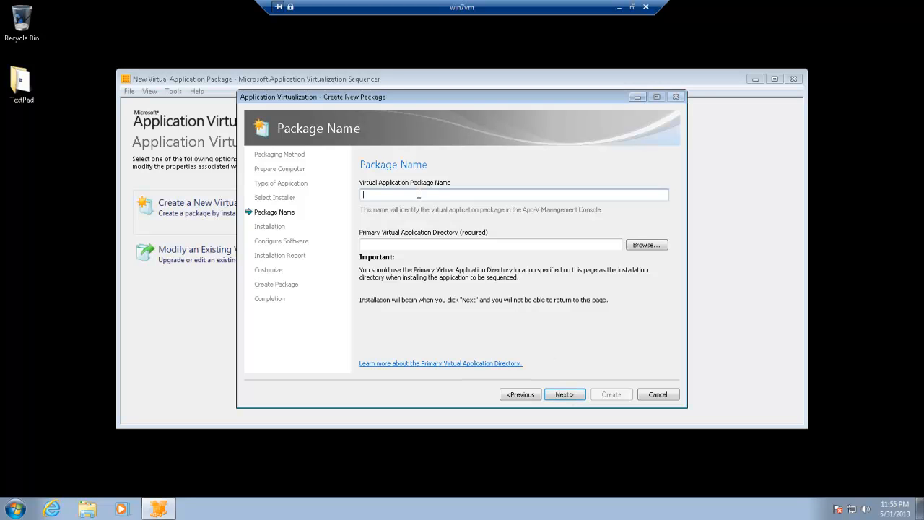
Name the package Helios_TextPad_7.0 and set its primary virtual application directory to C:\Program Files (x86)\Helios.
text(Helios_TextPad_7.0)
click(460, 247)
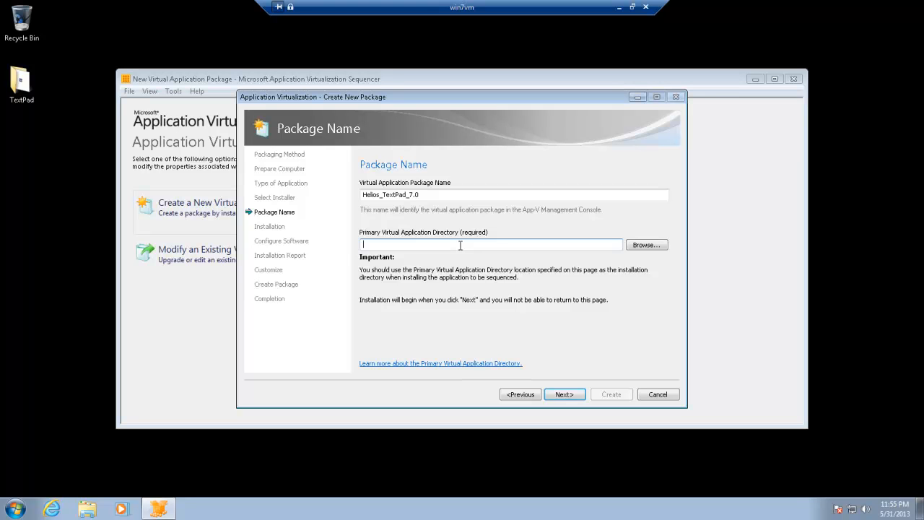
text(C:\Progr)
key(BackSpace)
key(BackSpace)
key(BackSpace)
key(BackSpace)
text(rogram Files (x86)\Helios)
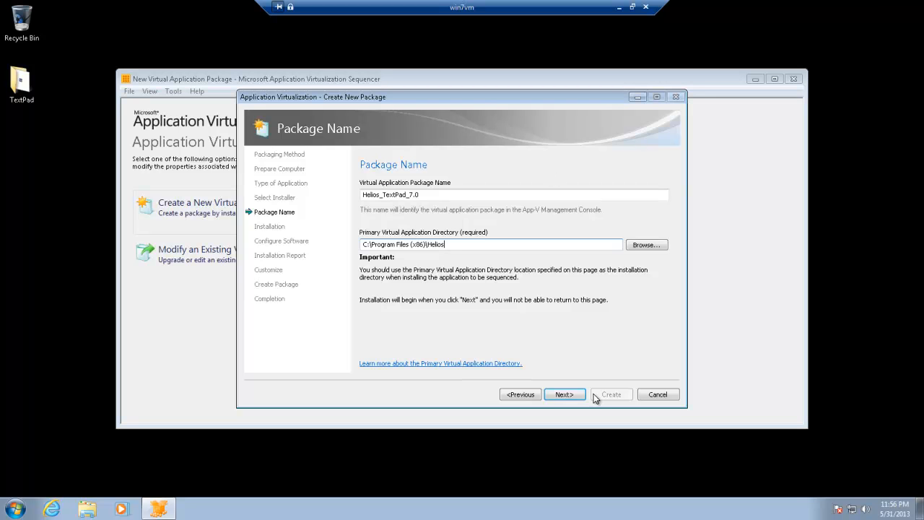
Copy the primary virtual application directory path and proceed to the installation stage.
drag(445, 246, 362, 246)
right_click(411, 247)
click(433, 286)
click(561, 394)
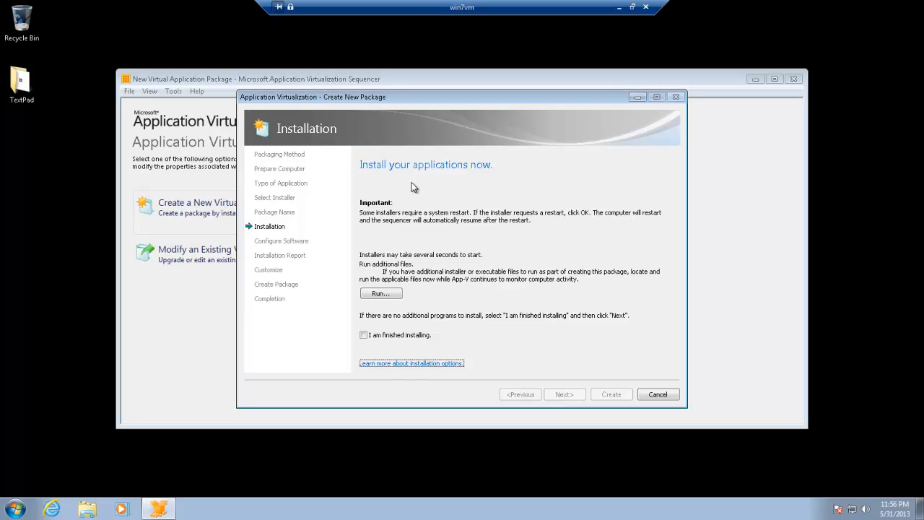
Run the setup program from the desktop's TextPad folder, allowing it despite the unverified publisher.
double_click(36, 98)
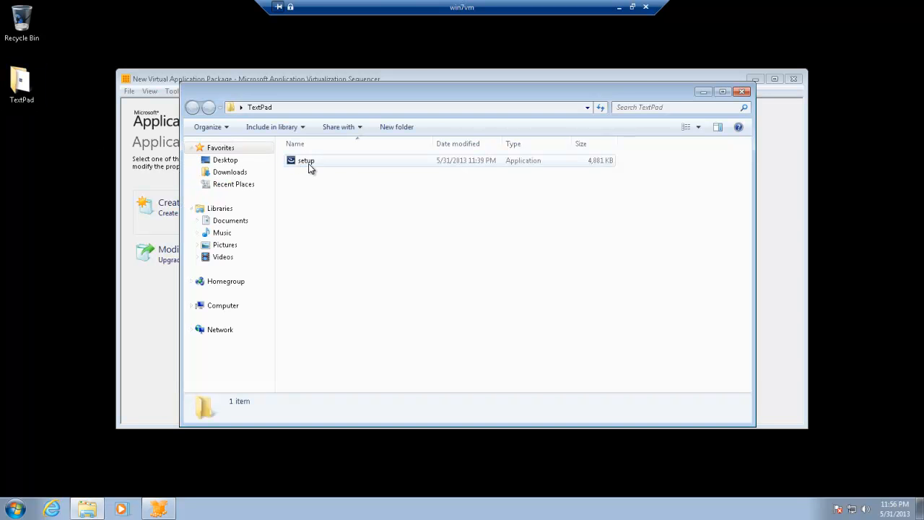
double_click(308, 163)
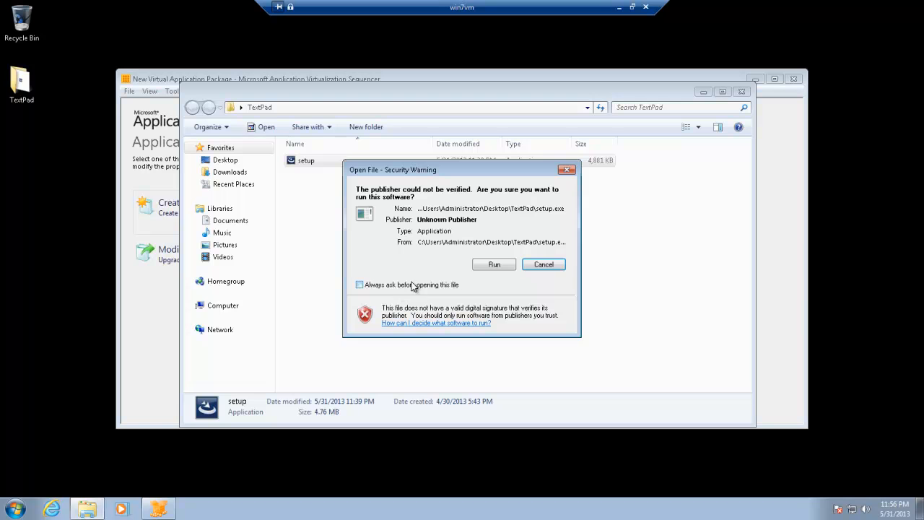
click(493, 264)
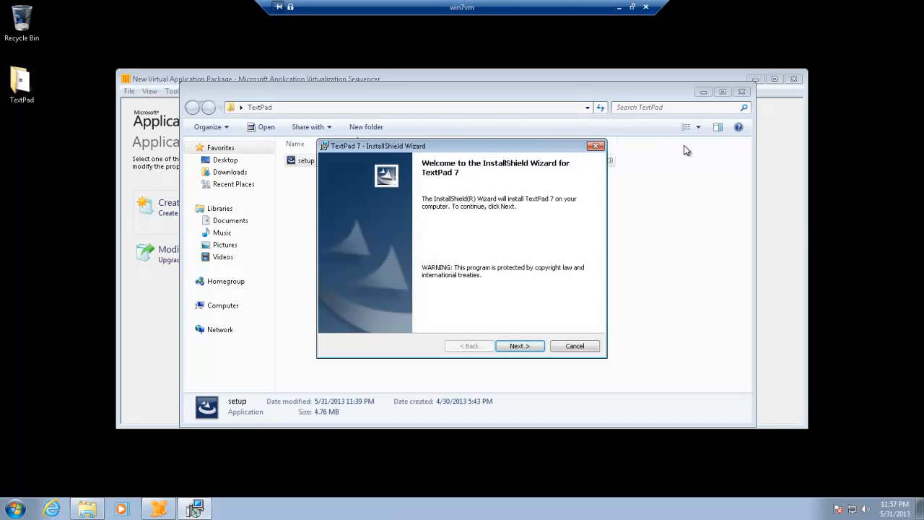
Accept the TextPad 7 license agreement and keep the default customer information with installation for all users.
click(522, 346)
click(389, 306)
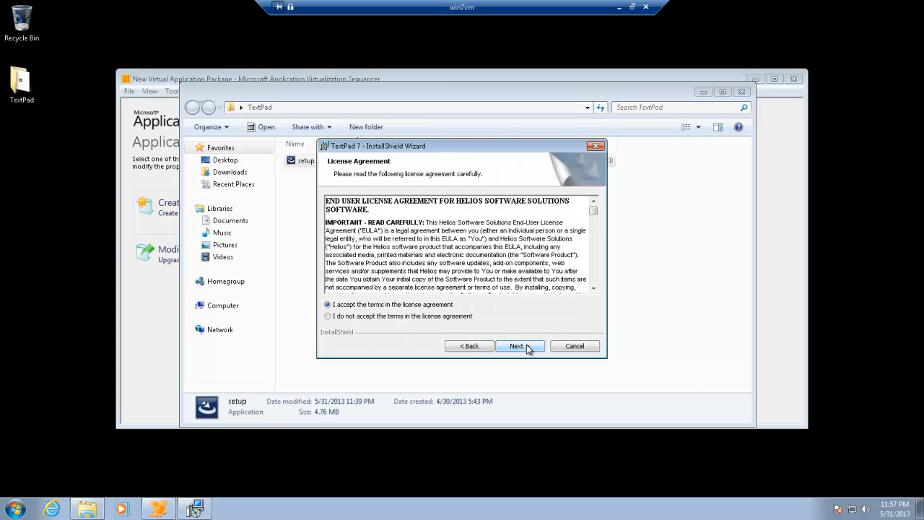
click(526, 345)
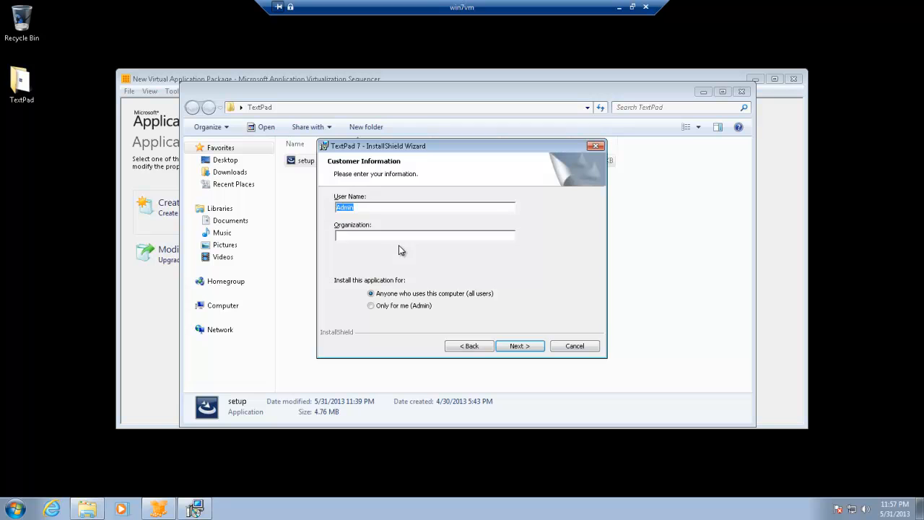
click(520, 345)
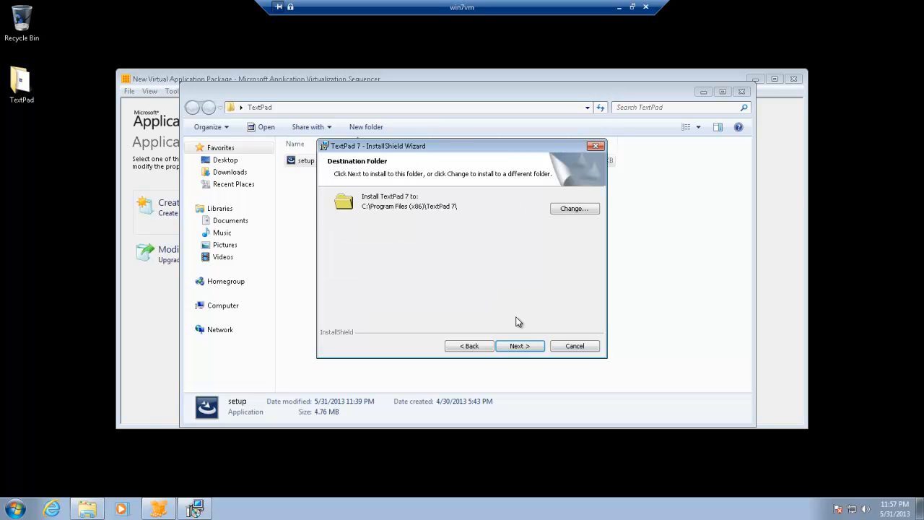
Change the TextPad 7 destination folder to the copied path C:\Program Files (x86)\Helios and install the program.
click(573, 210)
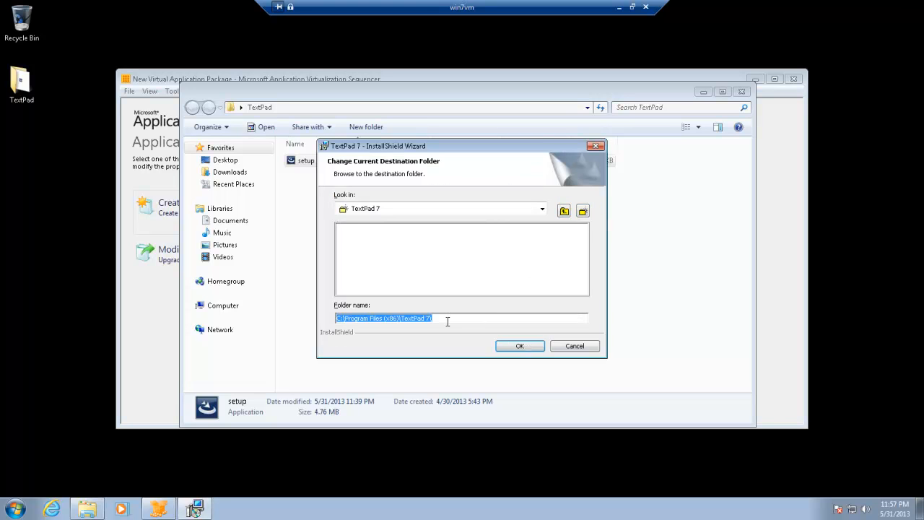
key(ctrl+v)
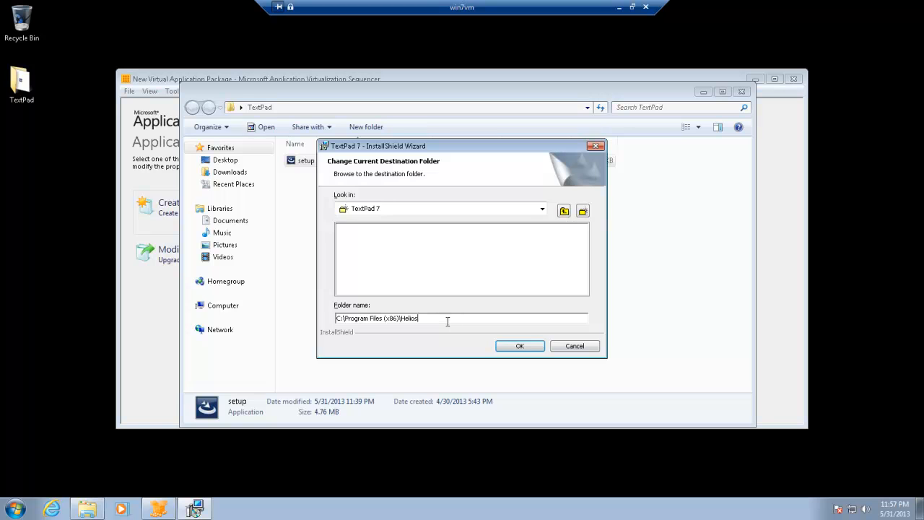
click(524, 346)
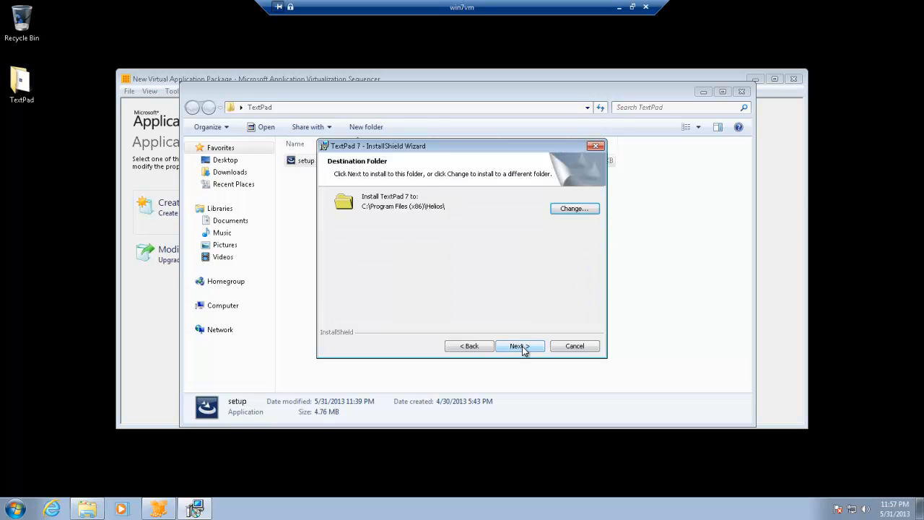
click(522, 345)
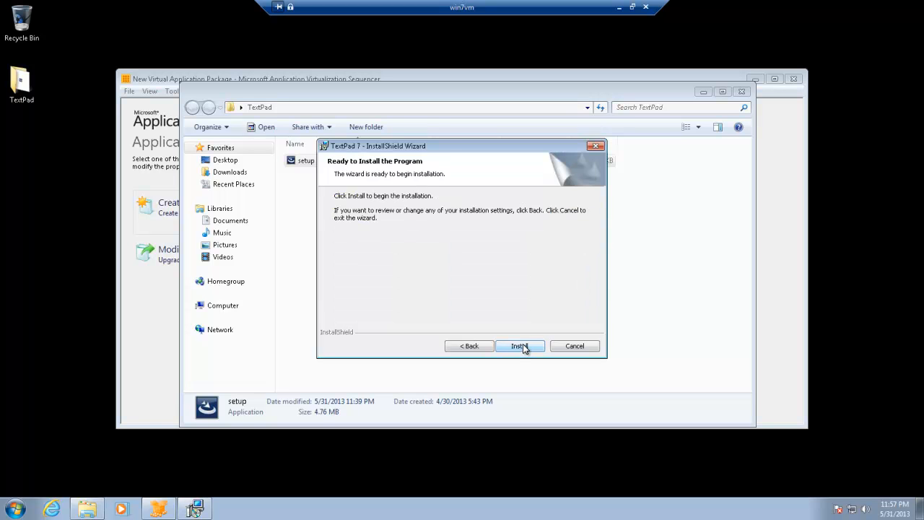
click(522, 346)
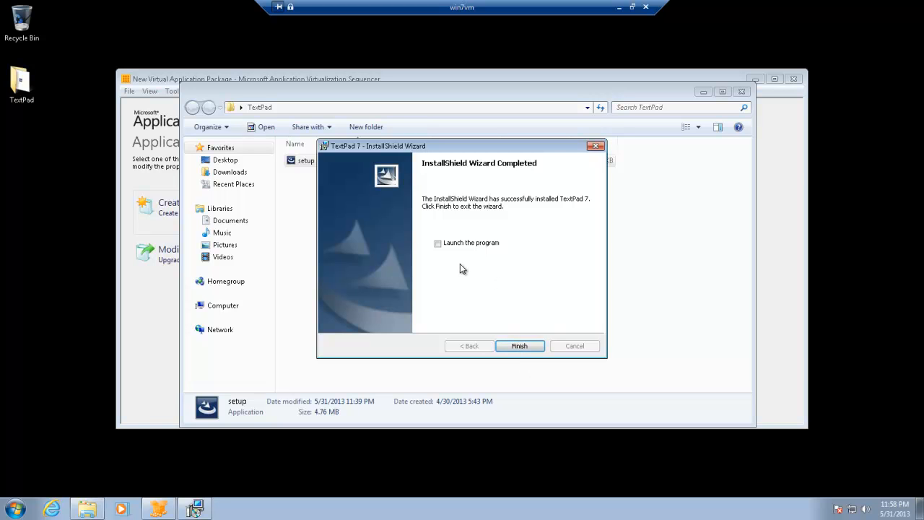
Finish the TextPad installer with the option to launch the program, close the setup folder and dismiss the tip of the day.
click(438, 244)
click(519, 346)
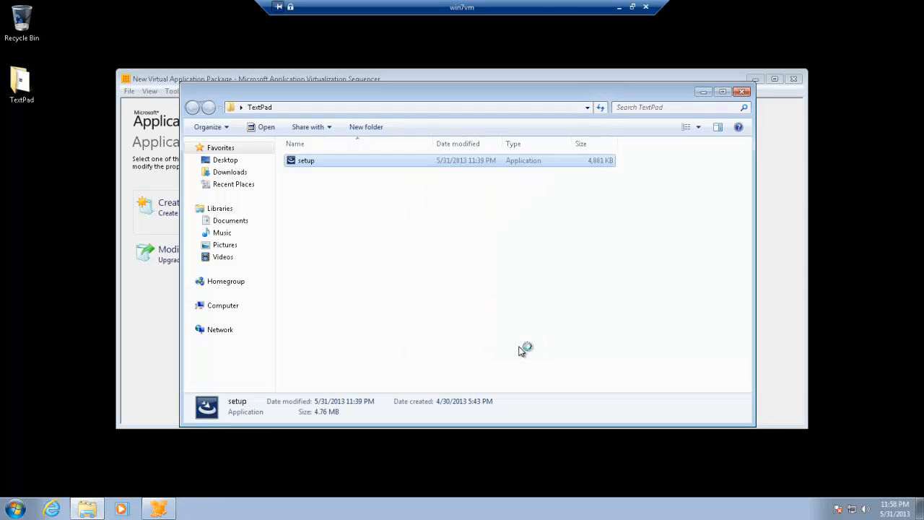
click(742, 92)
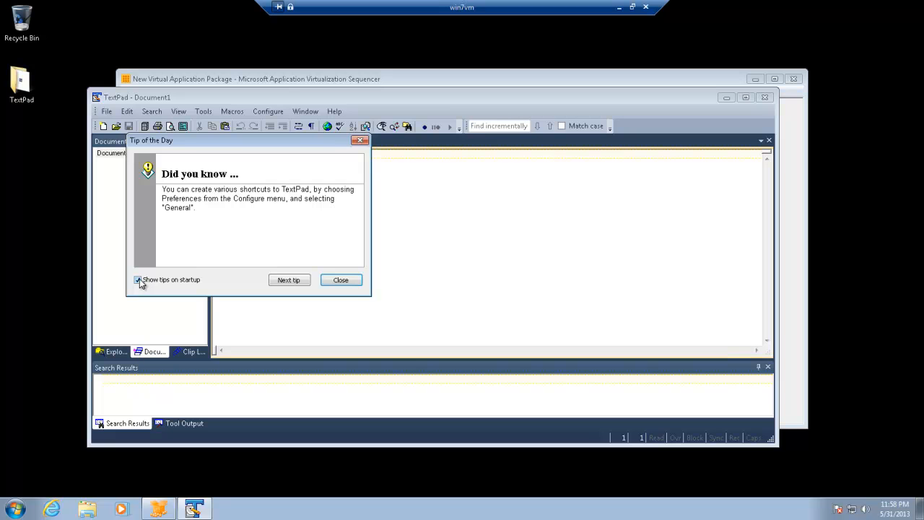
click(341, 280)
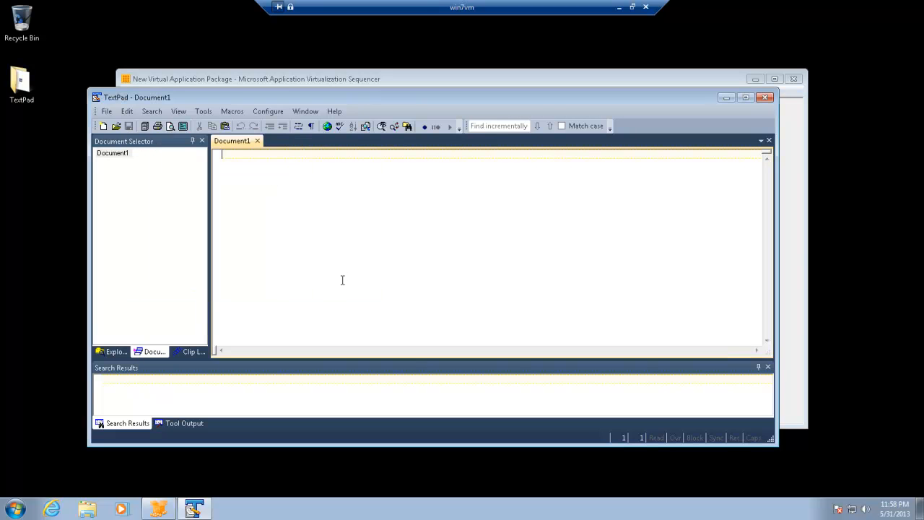
Look through TextPad's menu commands for file, edit, search, view, tools and configuration functions.
click(106, 112)
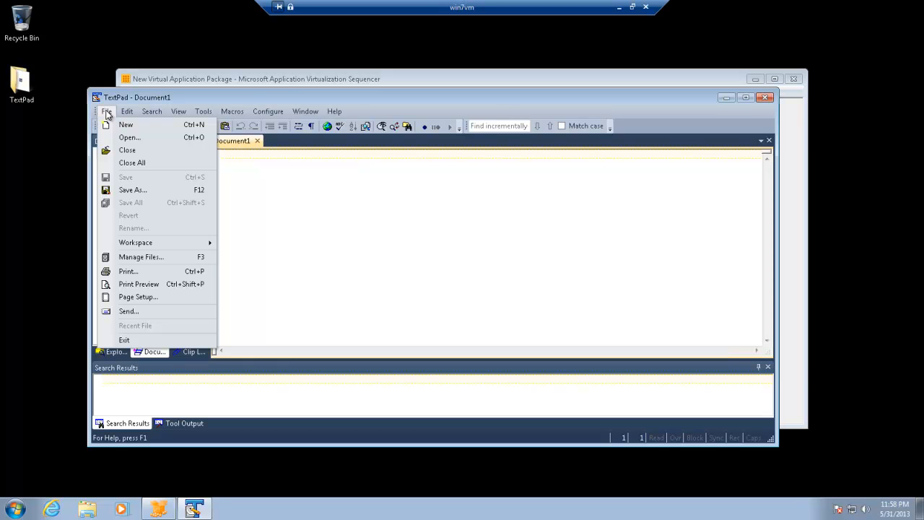
click(106, 112)
click(127, 112)
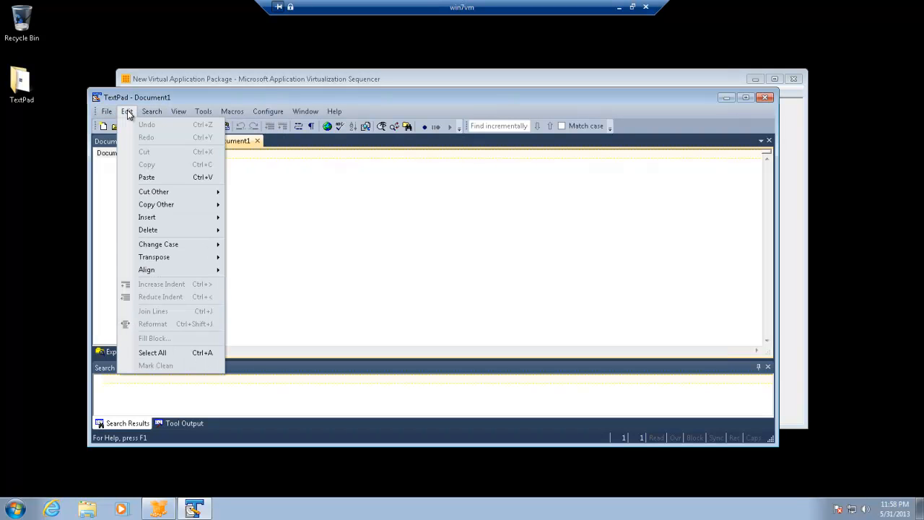
mouse_move(146, 114)
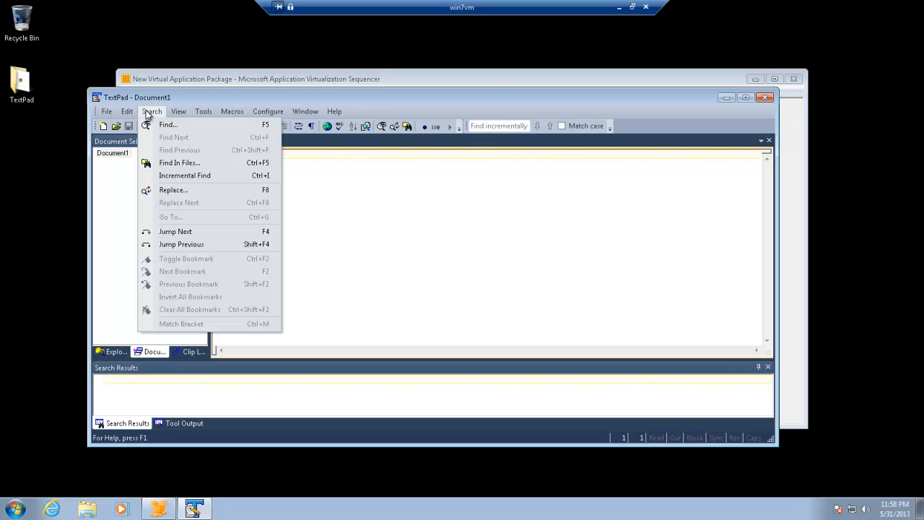
mouse_move(181, 114)
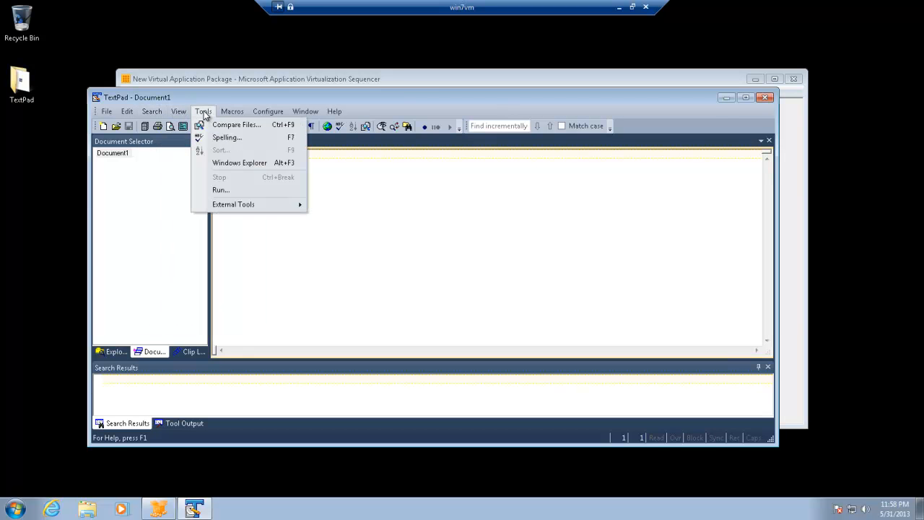
click(203, 114)
click(107, 114)
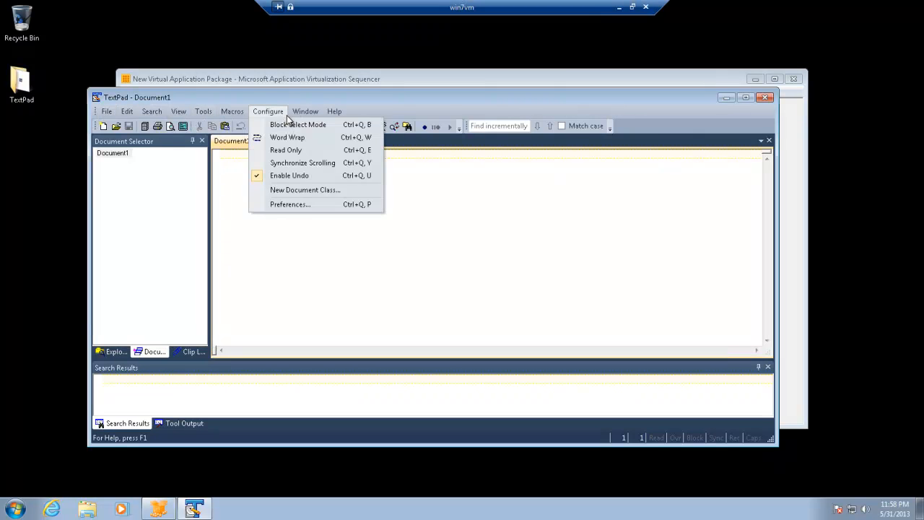
mouse_move(204, 117)
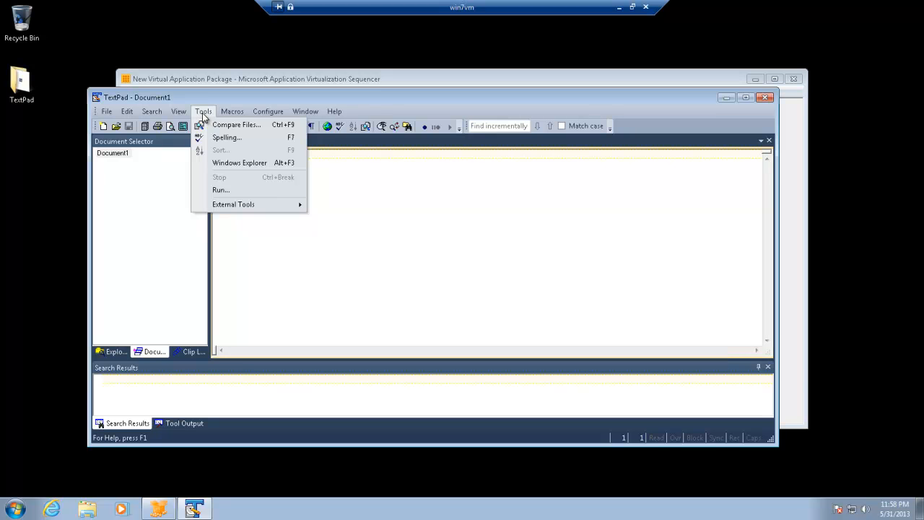
click(521, 105)
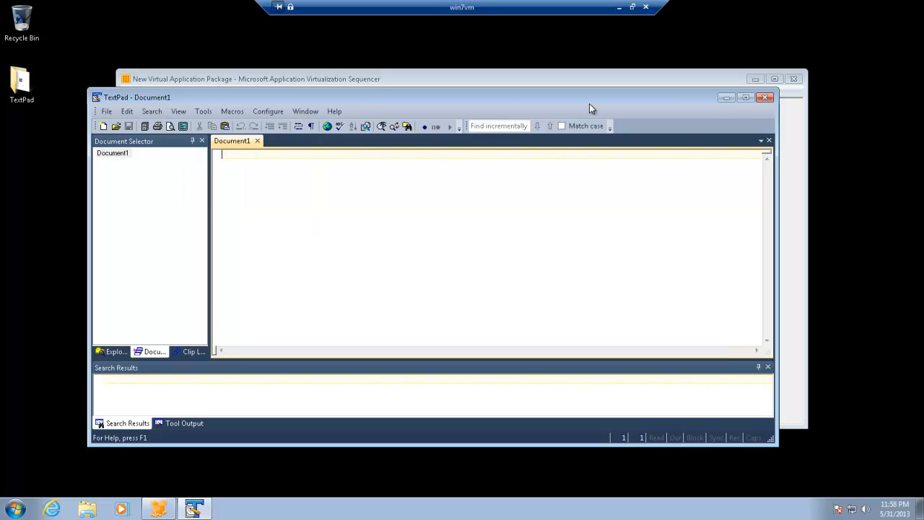
Close TextPad, mark the installation as finished in the sequencer wizard and continue to software configuration.
click(767, 99)
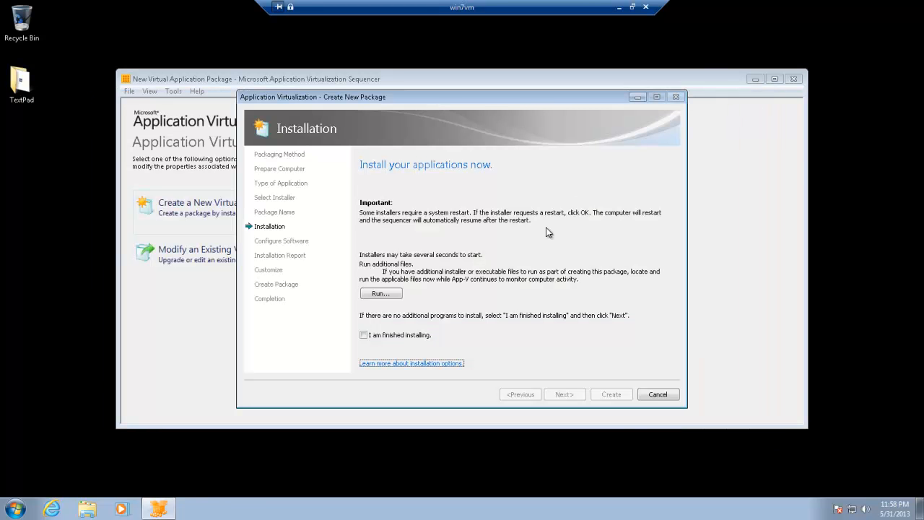
click(384, 335)
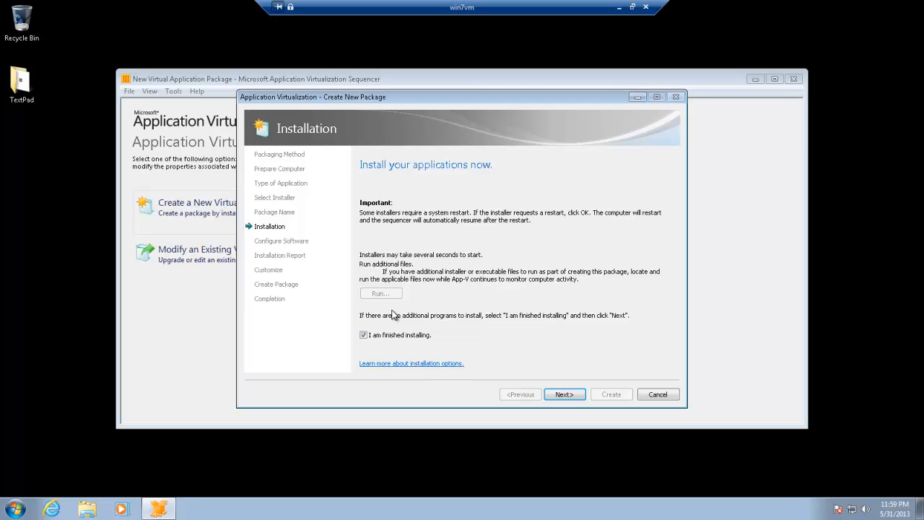
click(562, 394)
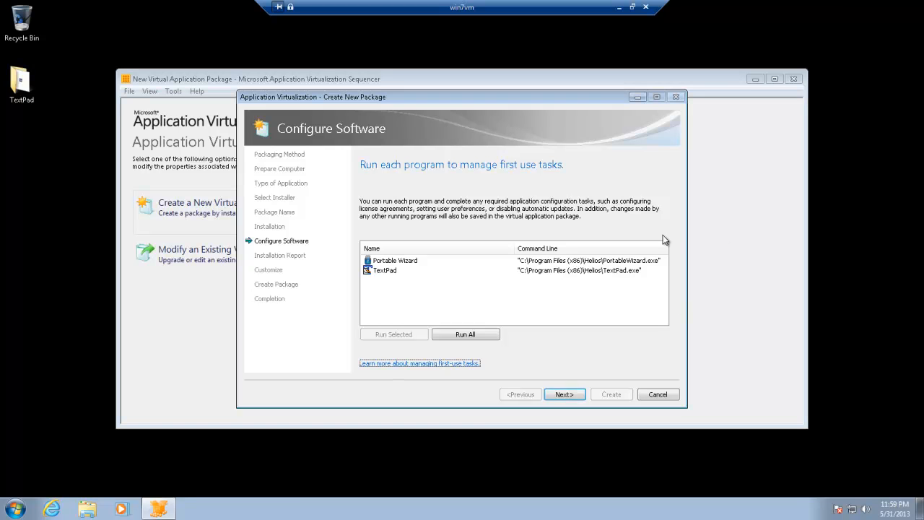
Run only TextPad for its first-use tasks, close it again and continue to the installation report.
click(388, 278)
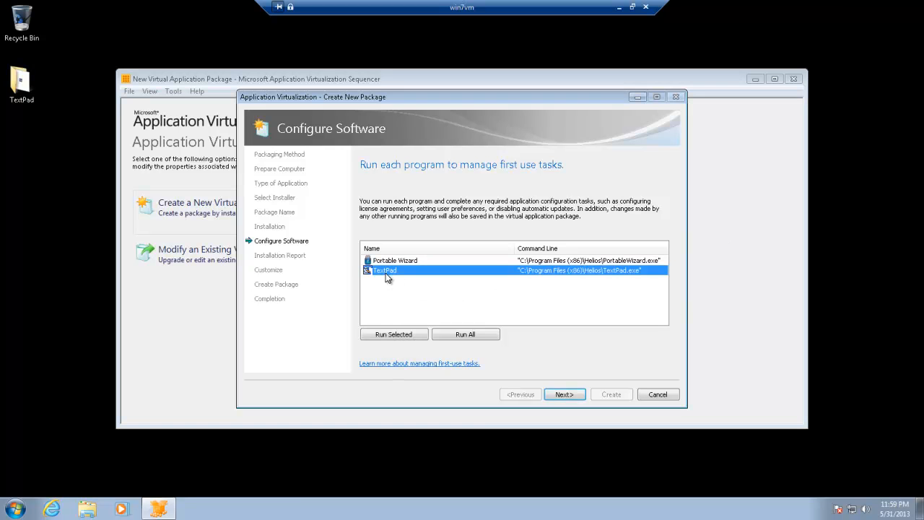
click(394, 334)
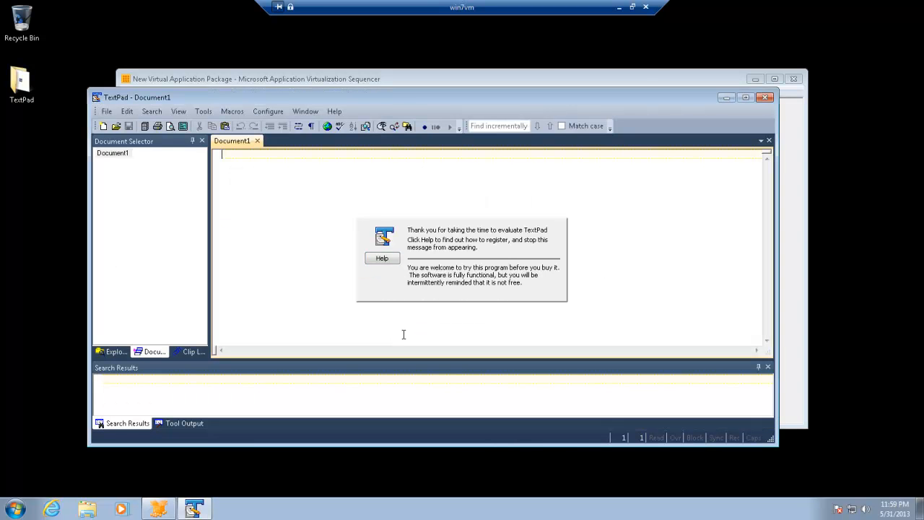
click(443, 298)
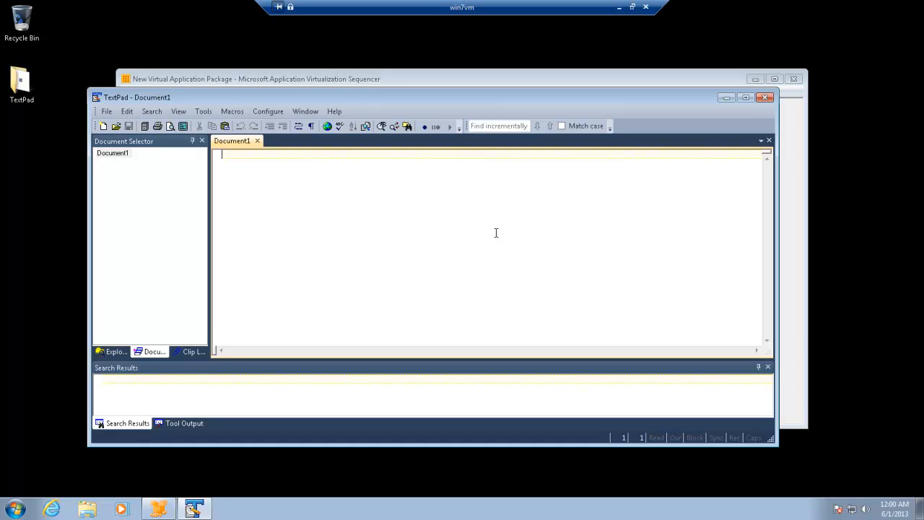
click(765, 98)
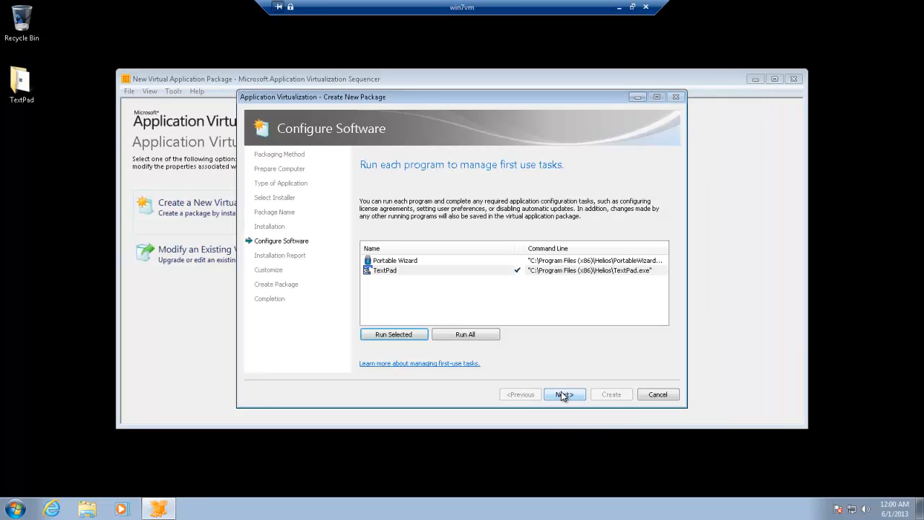
click(390, 270)
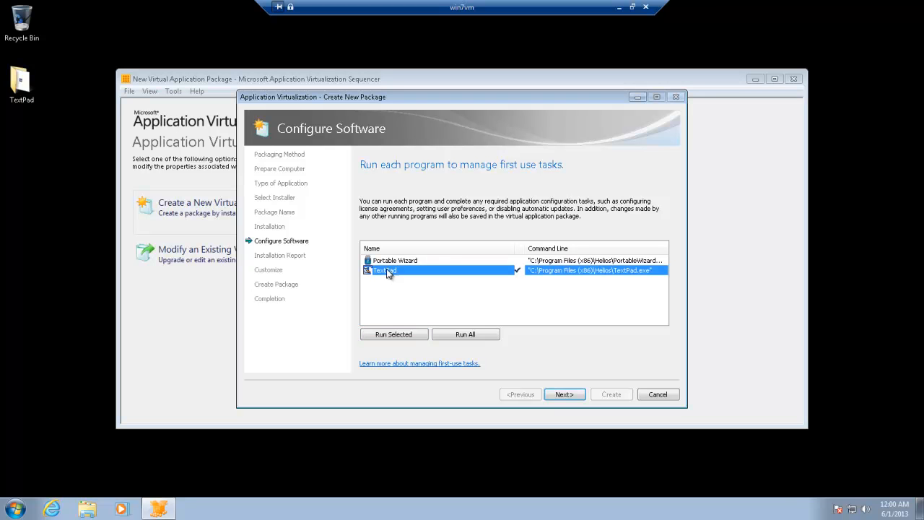
click(571, 398)
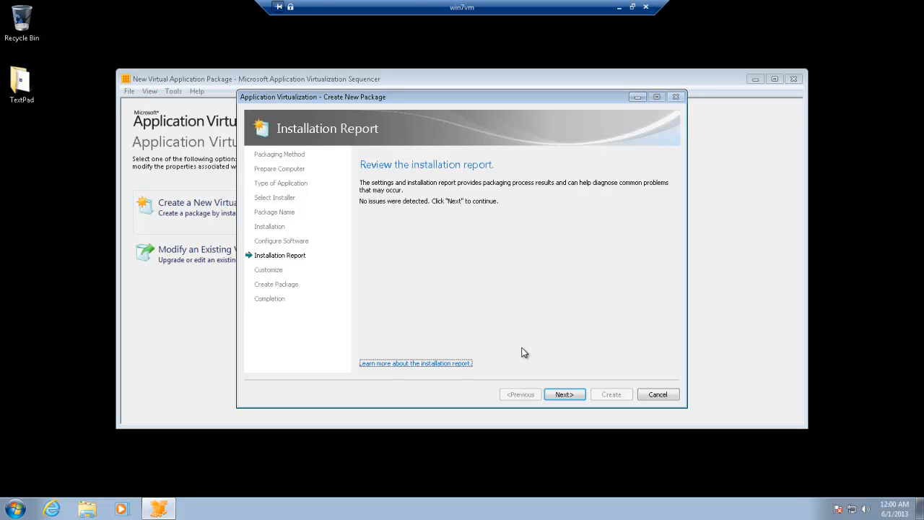
Proceed past the installation report and choose to customize the virtual application package further.
click(565, 394)
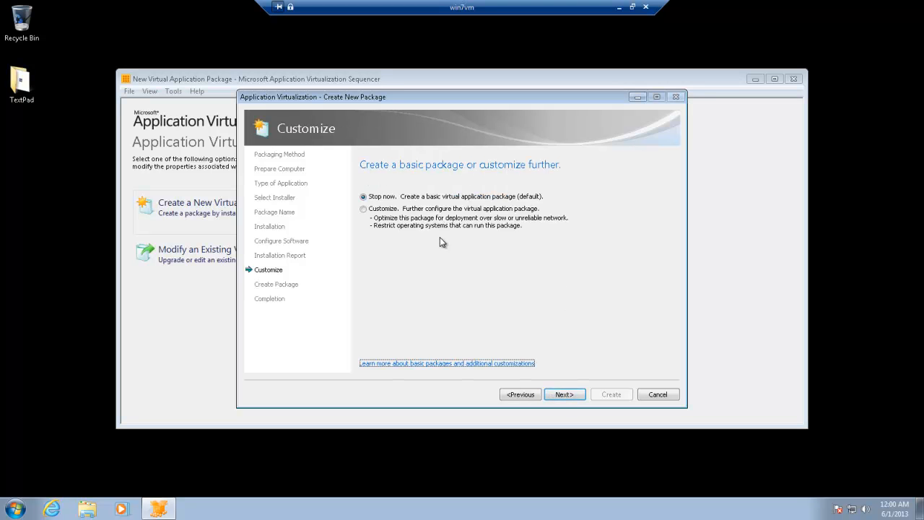
click(364, 210)
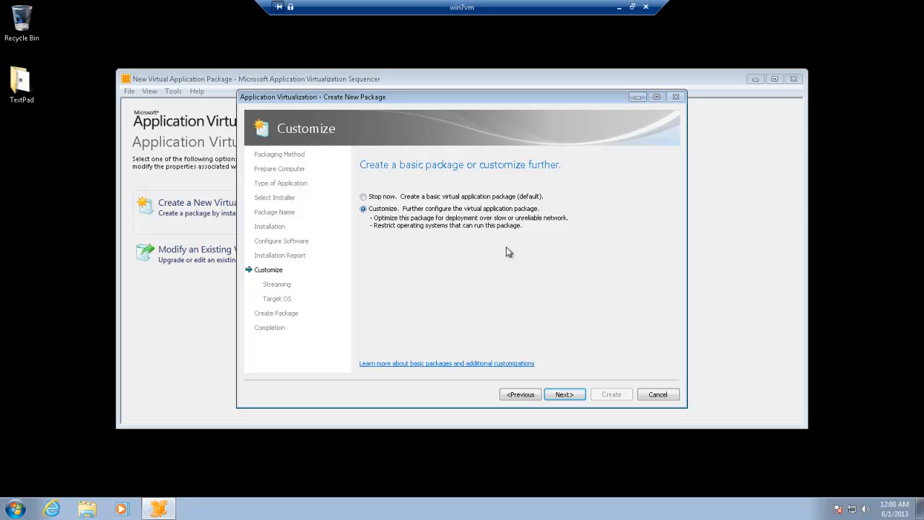
click(562, 395)
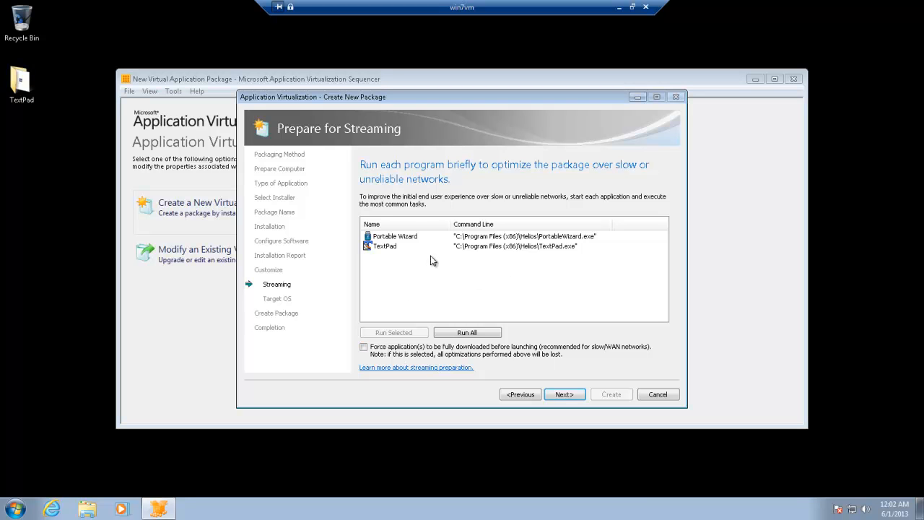
Run only TextPad for streaming optimization, exercise its menus, close it and continue to the target operating systems.
click(389, 250)
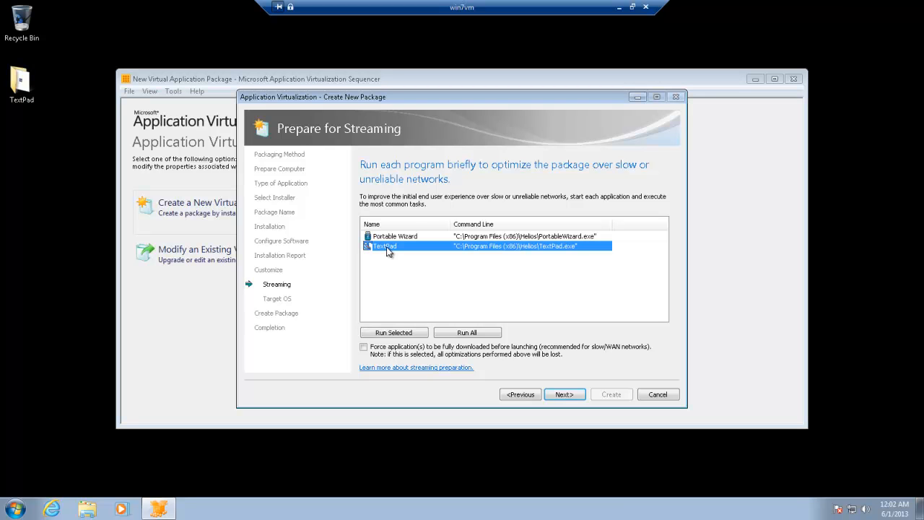
click(397, 333)
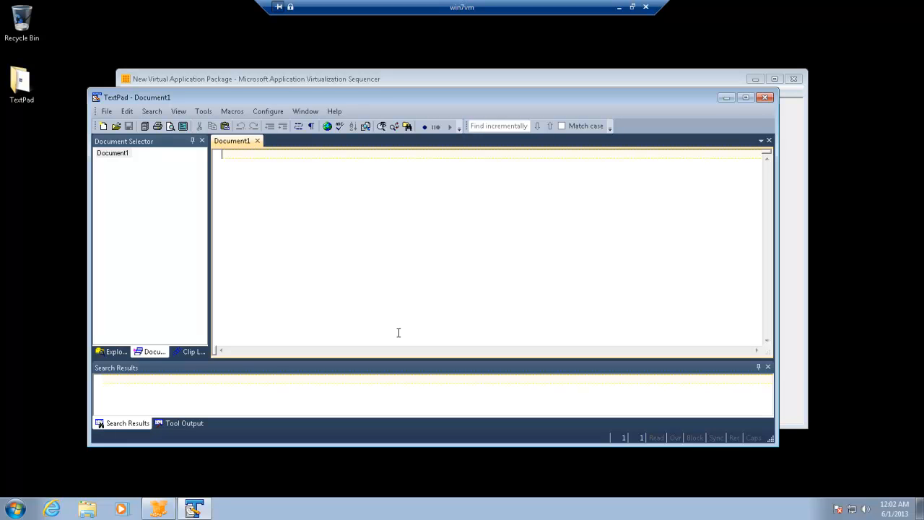
click(106, 112)
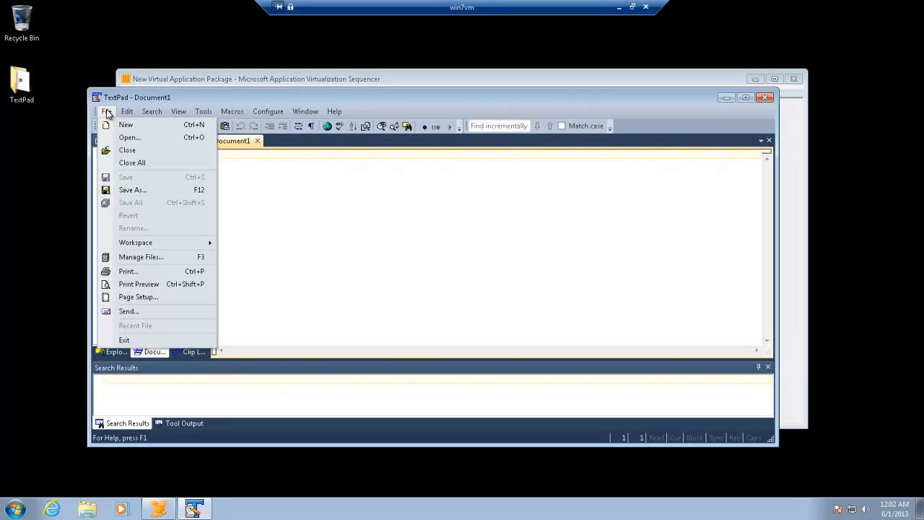
mouse_move(162, 114)
mouse_move(214, 112)
mouse_move(245, 115)
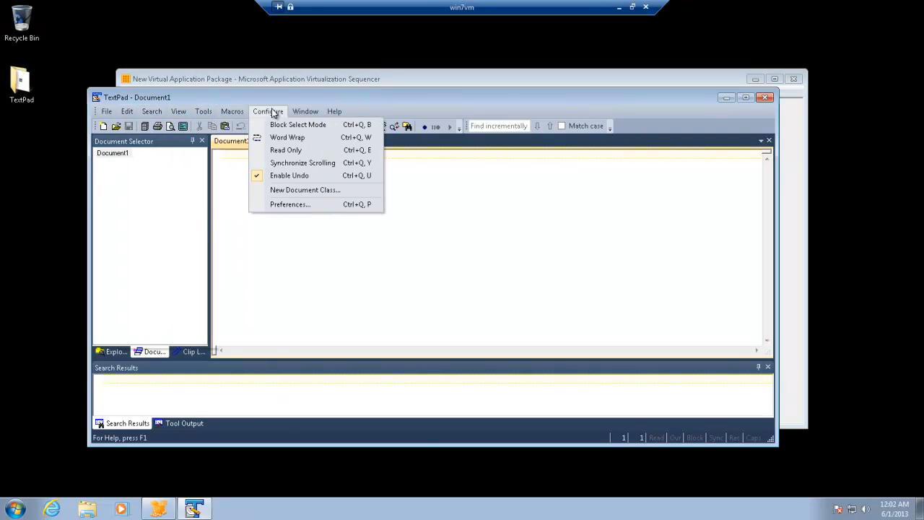
mouse_move(310, 114)
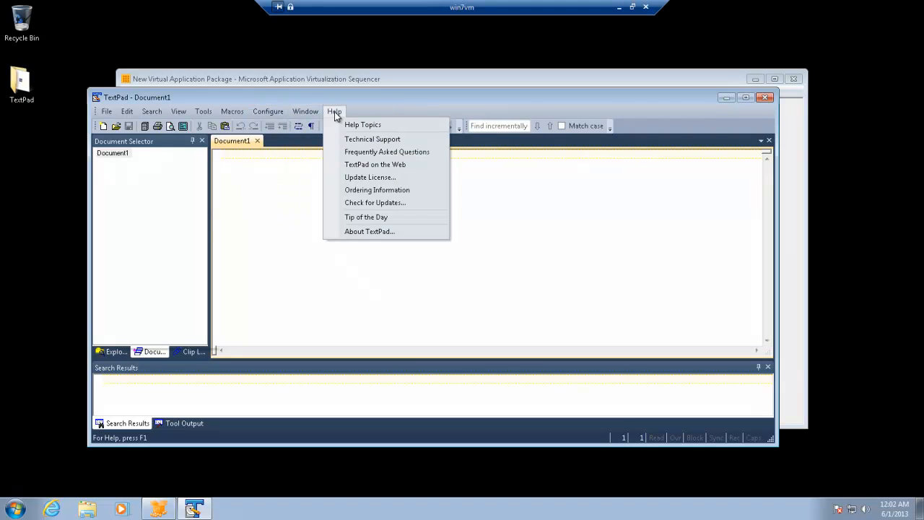
click(401, 101)
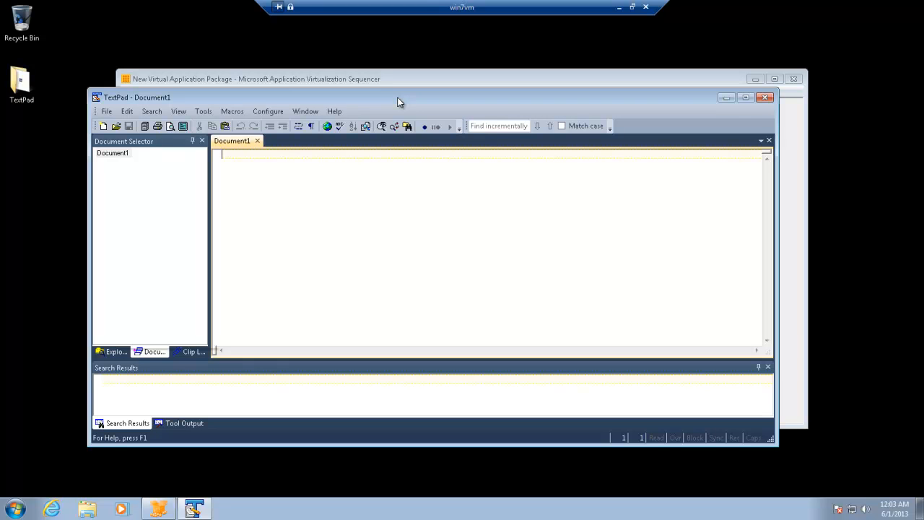
click(766, 97)
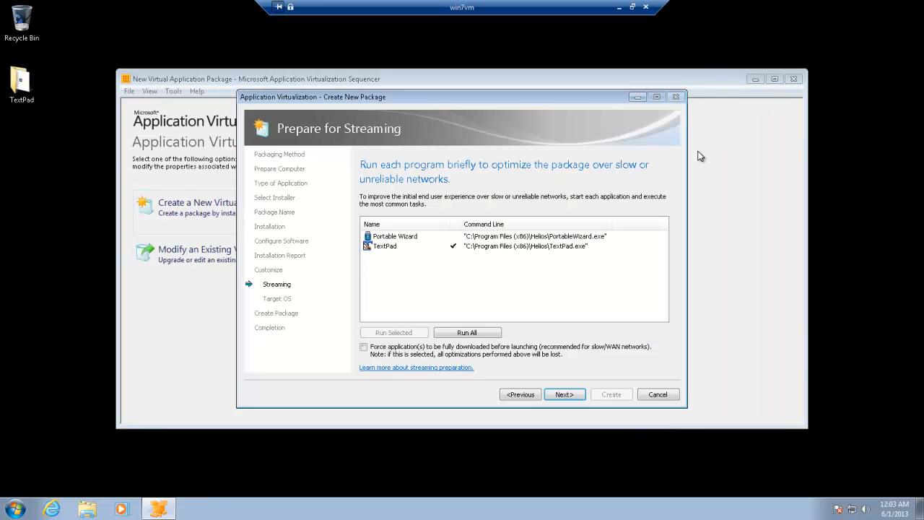
click(568, 396)
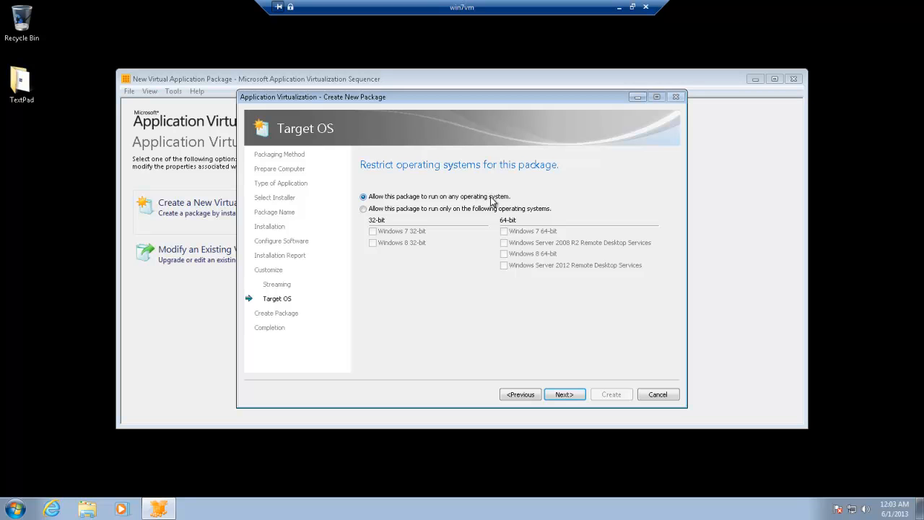
click(422, 210)
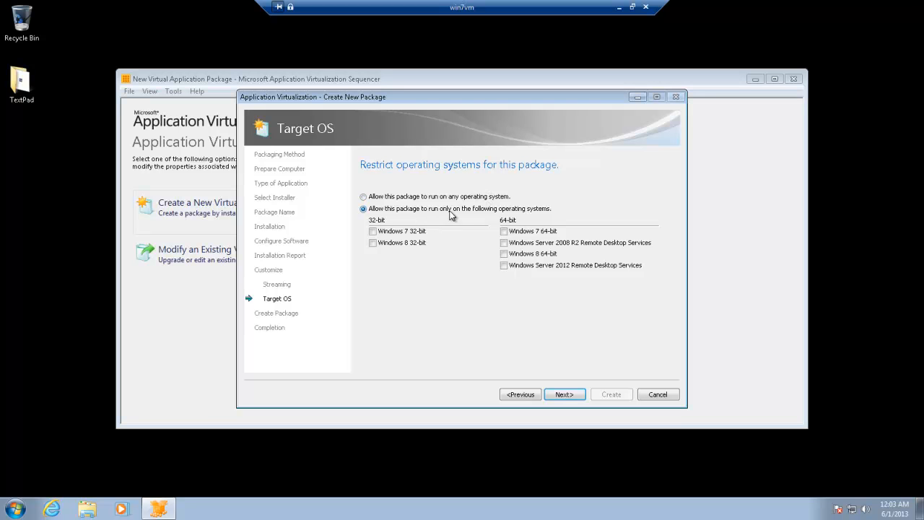
click(535, 234)
click(398, 233)
click(414, 200)
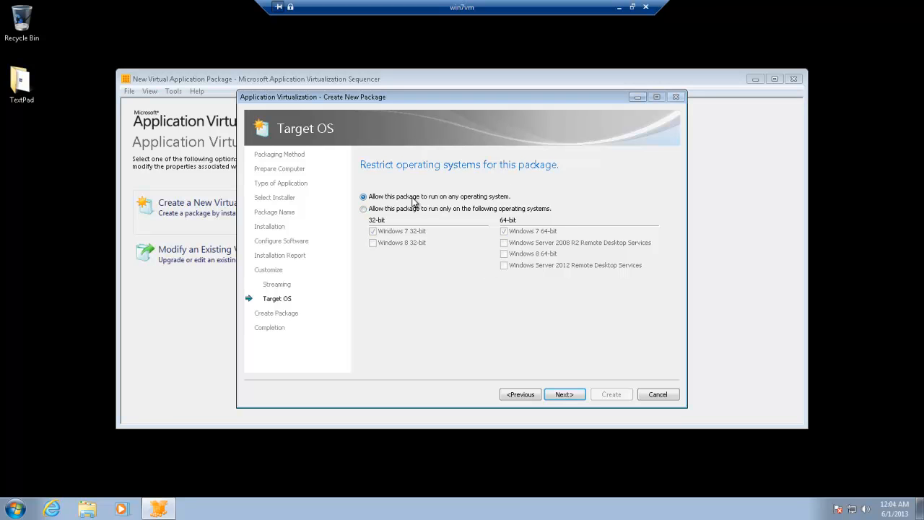
Keep any operating system allowed and complete the package with the option to continue modifying it unsaved in the package editor.
click(566, 394)
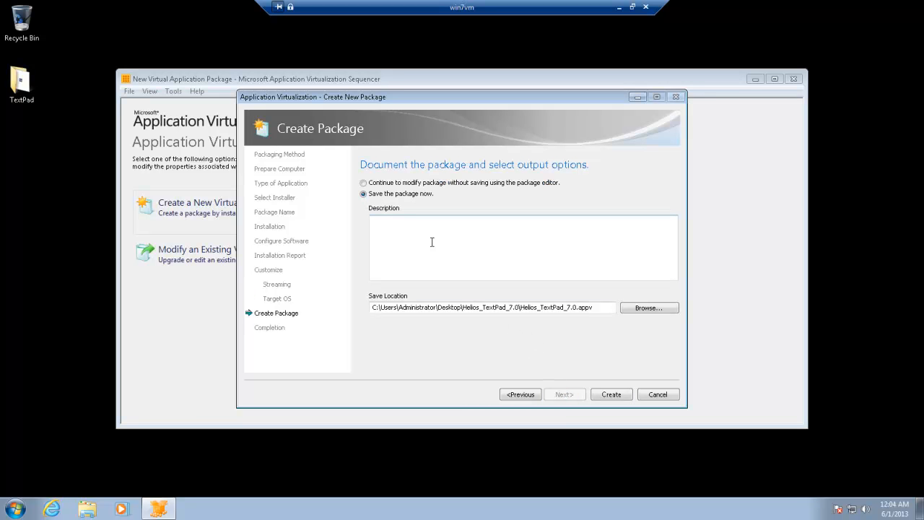
click(364, 182)
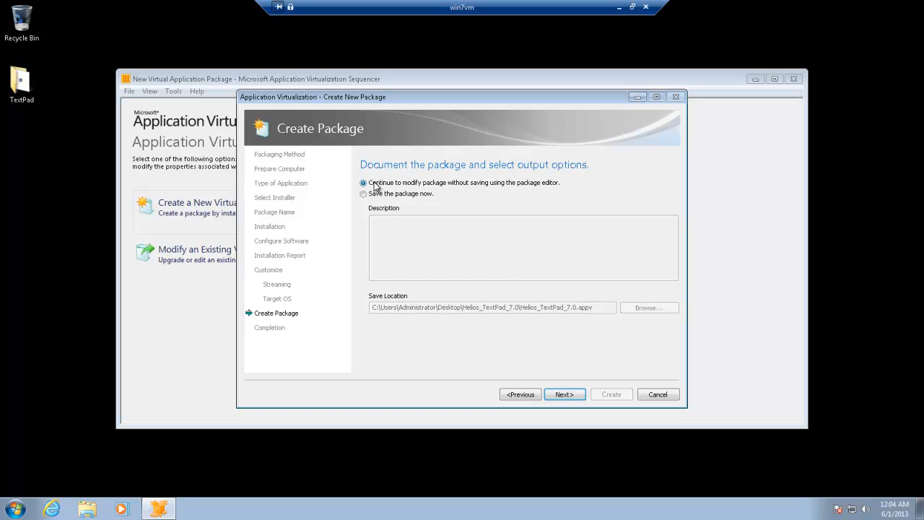
click(566, 395)
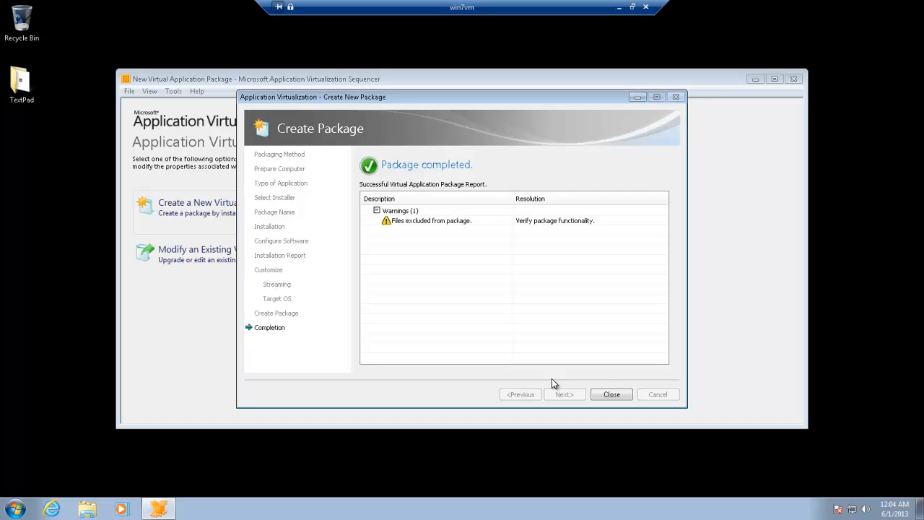
Open the warning about files excluded from the package and read through its list of excluded paths.
double_click(405, 220)
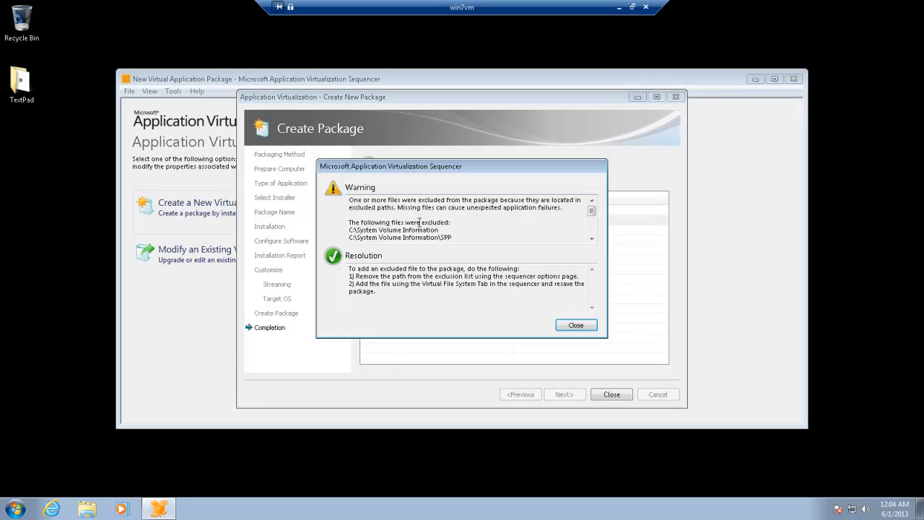
mouse_move(592, 213)
mouse_down()
mouse_move(600, 241)
mouse_move(596, 225)
mouse_up()
click(592, 202)
click(592, 203)
click(591, 202)
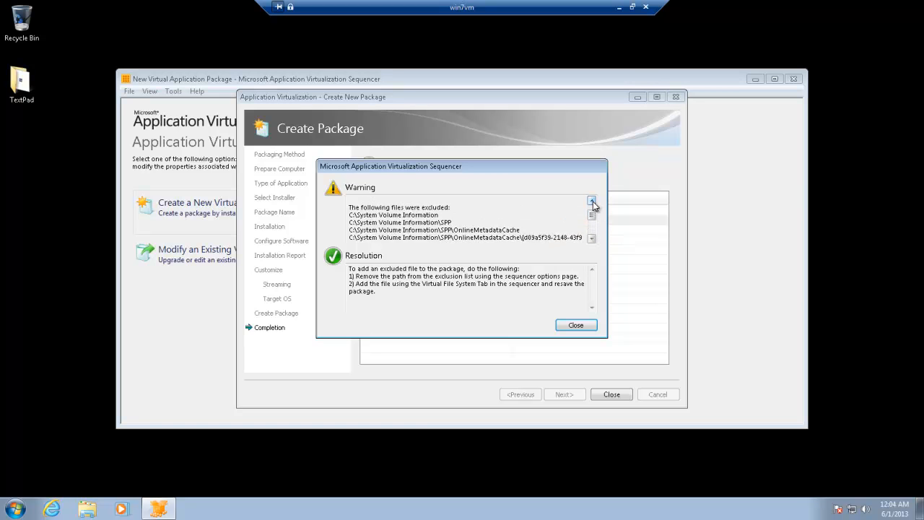
click(592, 203)
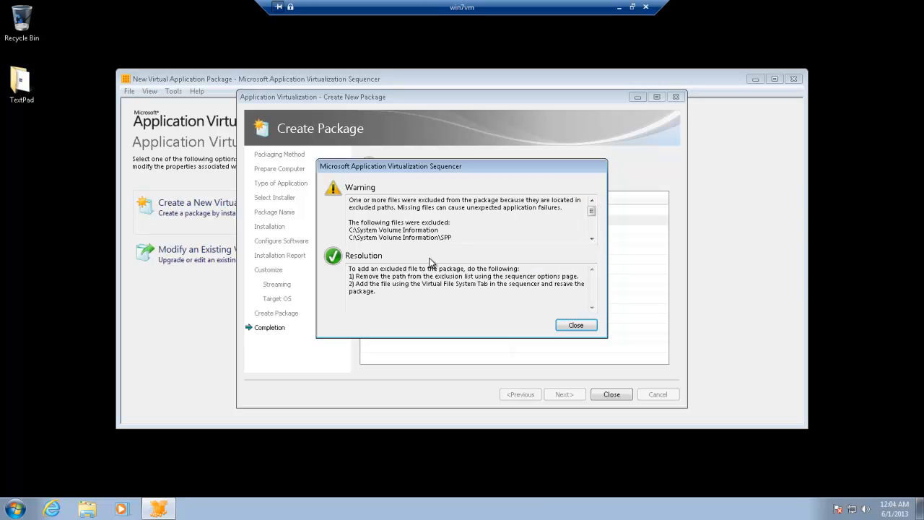
Close the warning and the completed package wizard, and replace the package description with SEQUENCED_BY= followed by the sequencer's full name and a semicolon.
click(577, 326)
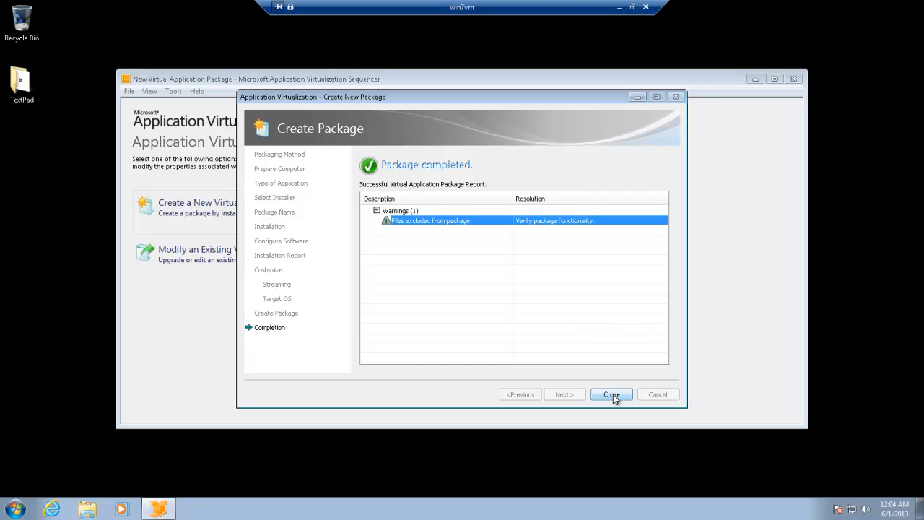
click(611, 393)
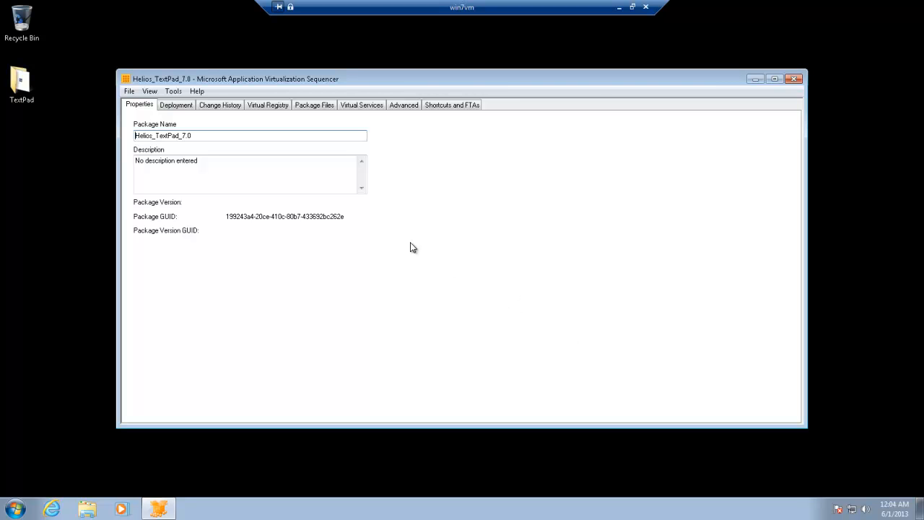
drag(225, 161, 91, 156)
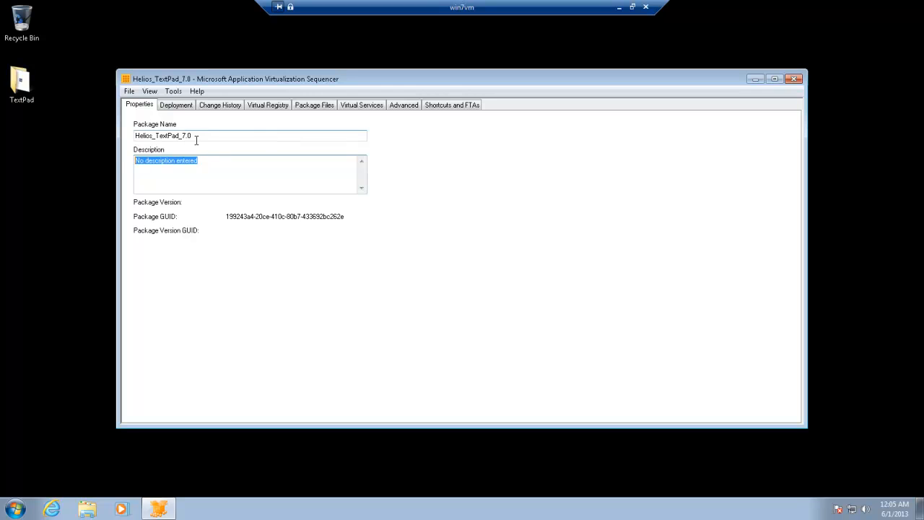
text(SEQUENCED_BY=Rory Mon)
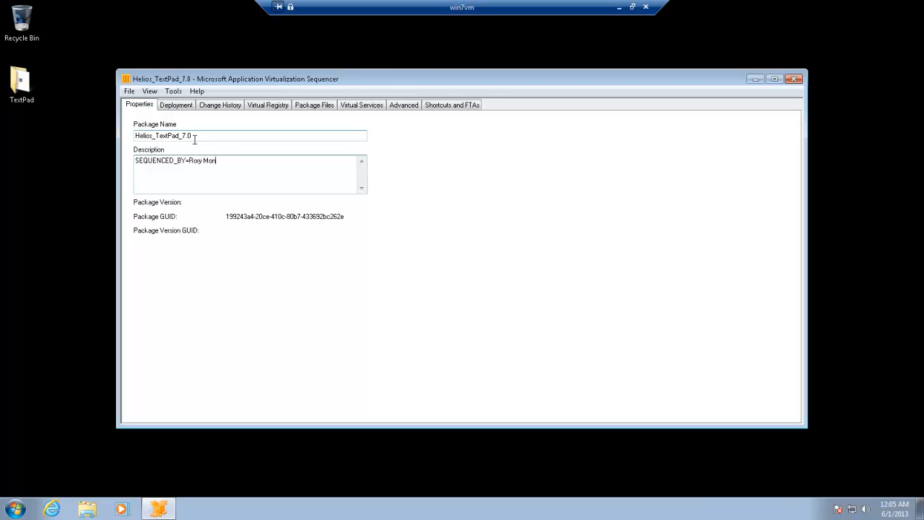
text(aghan;)
drag(200, 135, 138, 134)
Review the package's deployment operating systems, its change history, and the MACHINE and USER branches of its virtual registry.
click(185, 107)
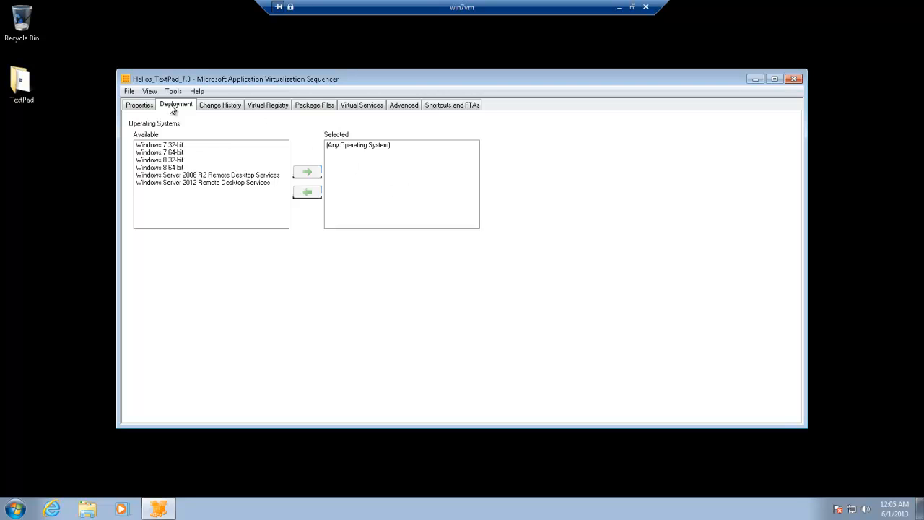
click(227, 108)
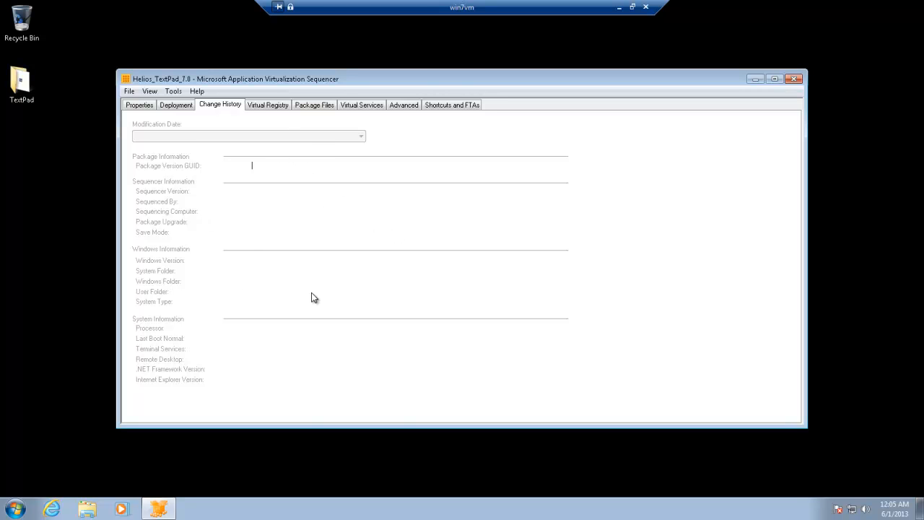
click(269, 106)
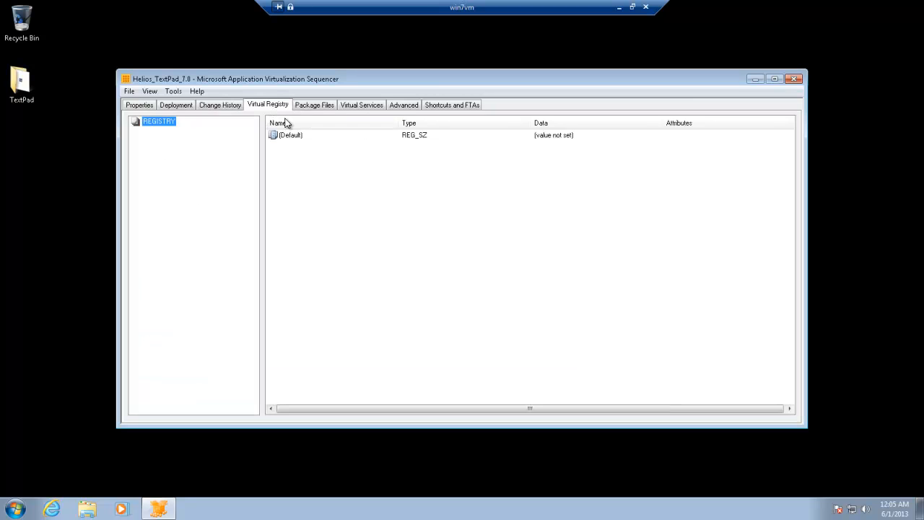
double_click(163, 124)
click(136, 130)
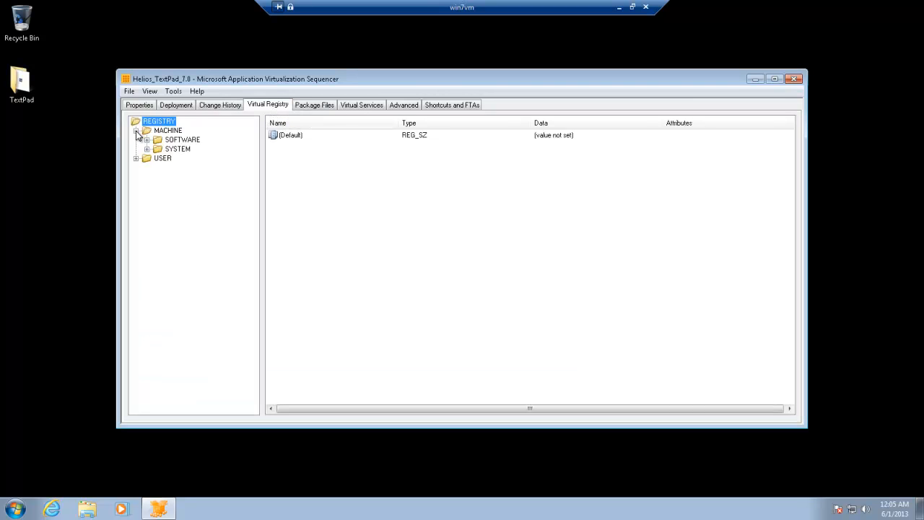
click(135, 158)
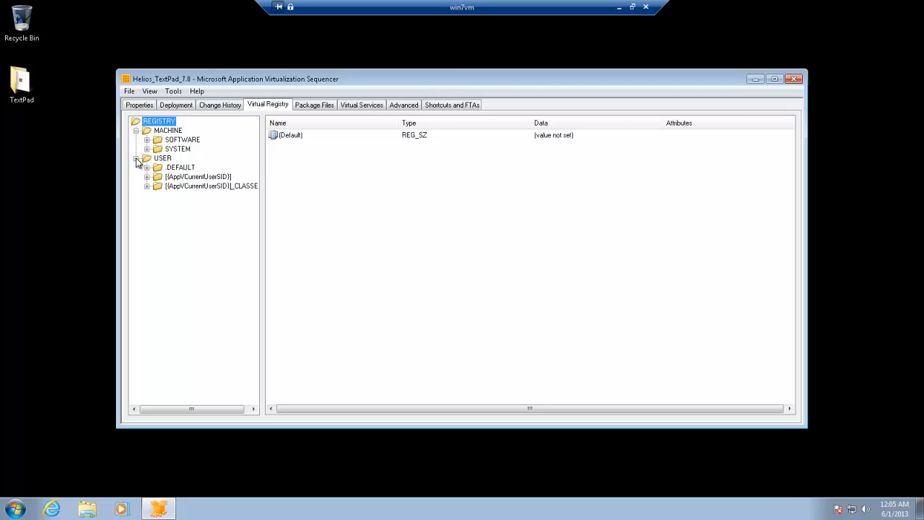
Search the virtual registry's keys, values and data for the sequencing user's account name, repeat the search once, and close it.
right_click(160, 131)
click(191, 149)
click(596, 365)
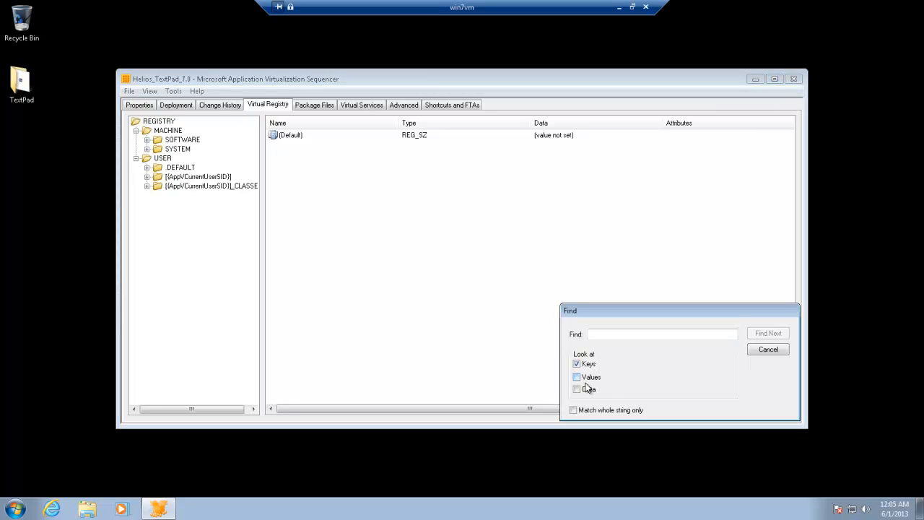
click(589, 393)
click(587, 379)
click(625, 333)
text(RMonaghan)
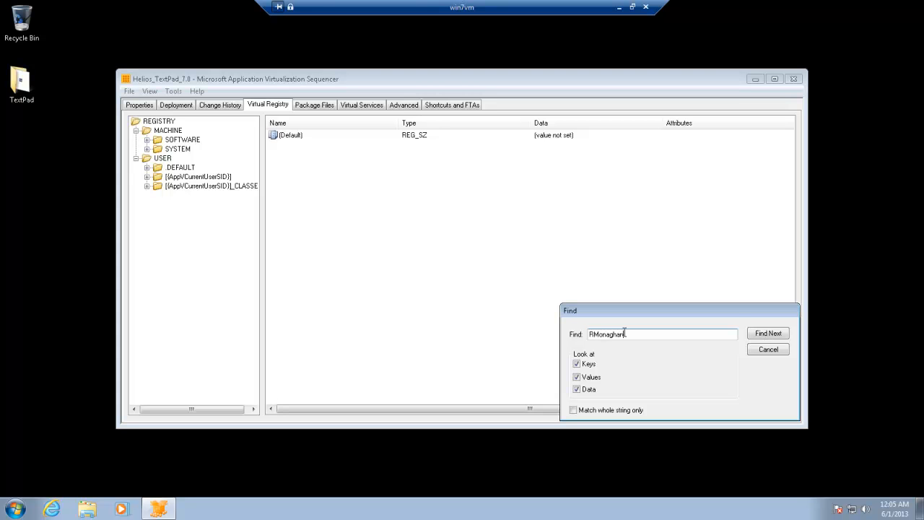
key(Return)
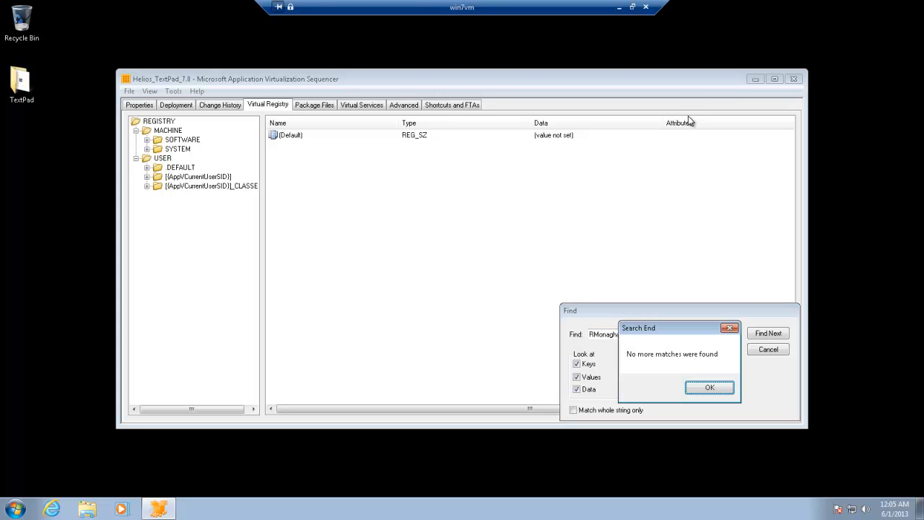
click(706, 386)
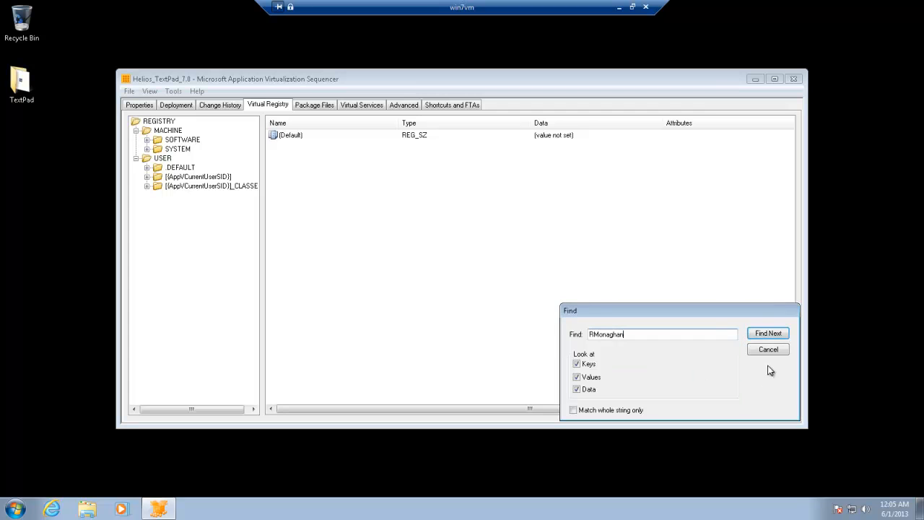
click(766, 333)
click(718, 394)
click(769, 350)
Examine the registry keys under MACHINE\SOFTWARE\Wow6432Node\Microsoft\Windows, and collapse the MACHINE and USER branches.
click(146, 139)
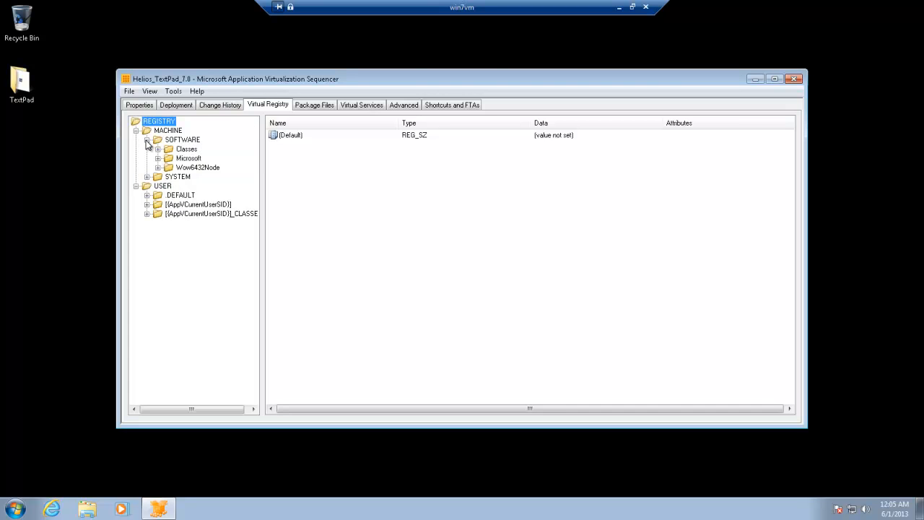
click(158, 168)
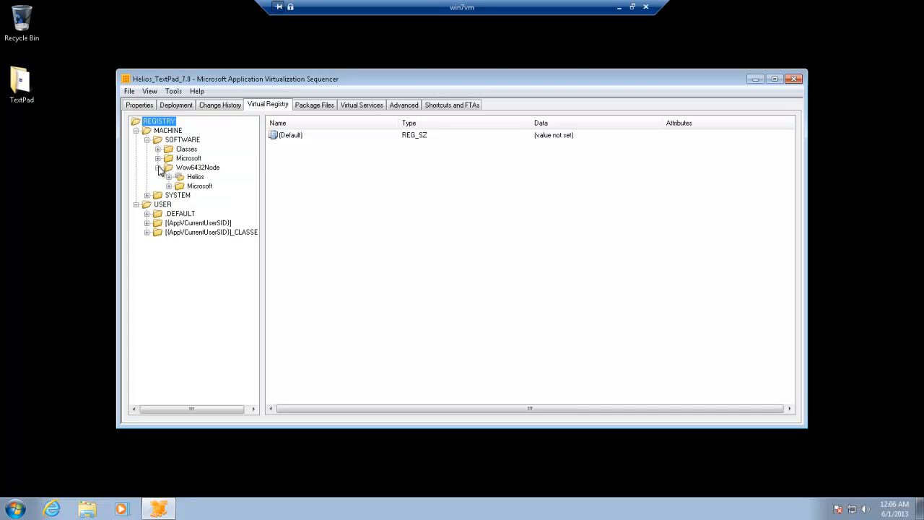
click(169, 186)
click(180, 195)
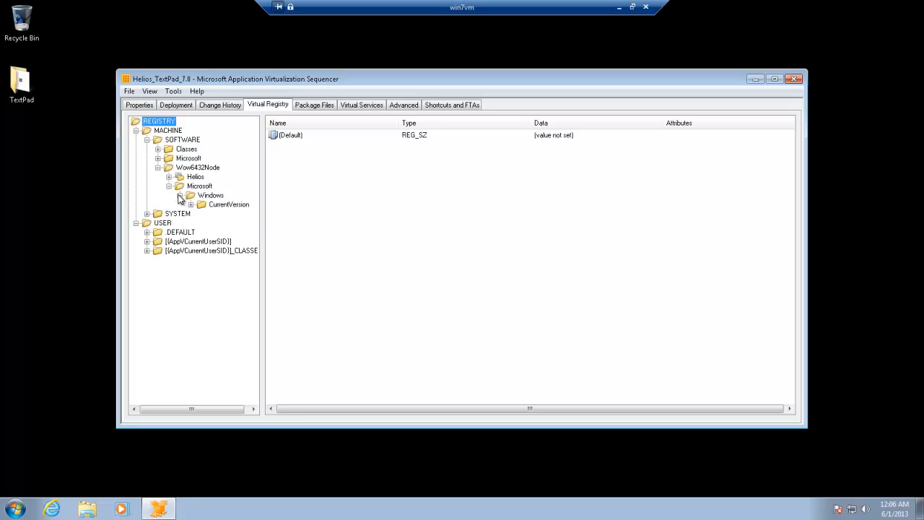
click(136, 130)
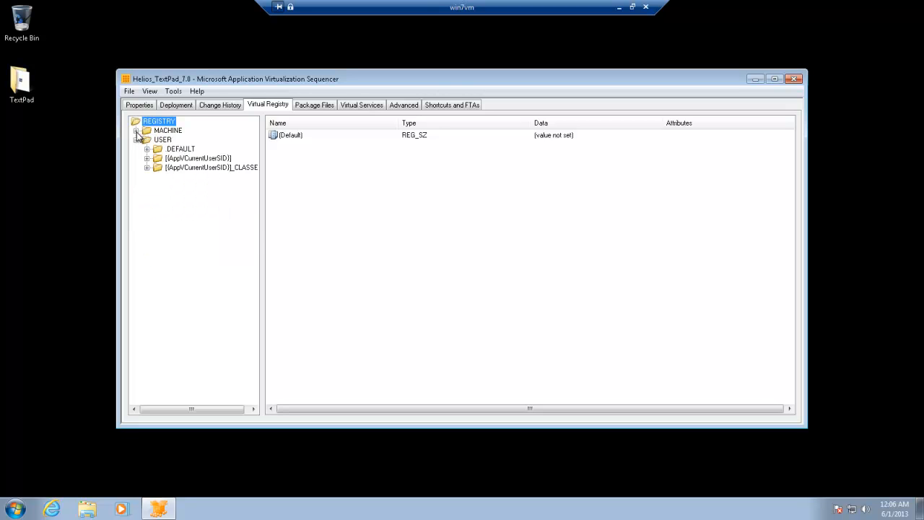
click(136, 140)
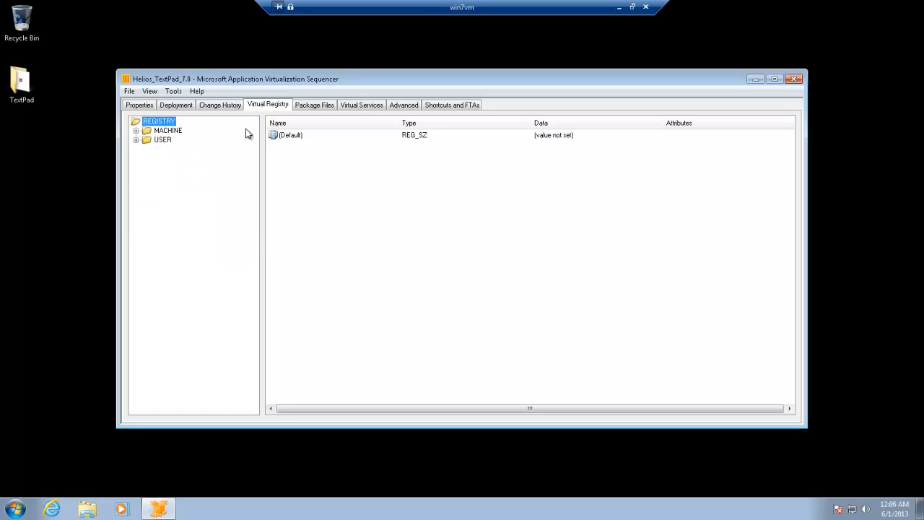
Delete the Installer folder under Root\VFS\Windows from the package files, confirm the deletion, and collapse the Root folder.
click(328, 106)
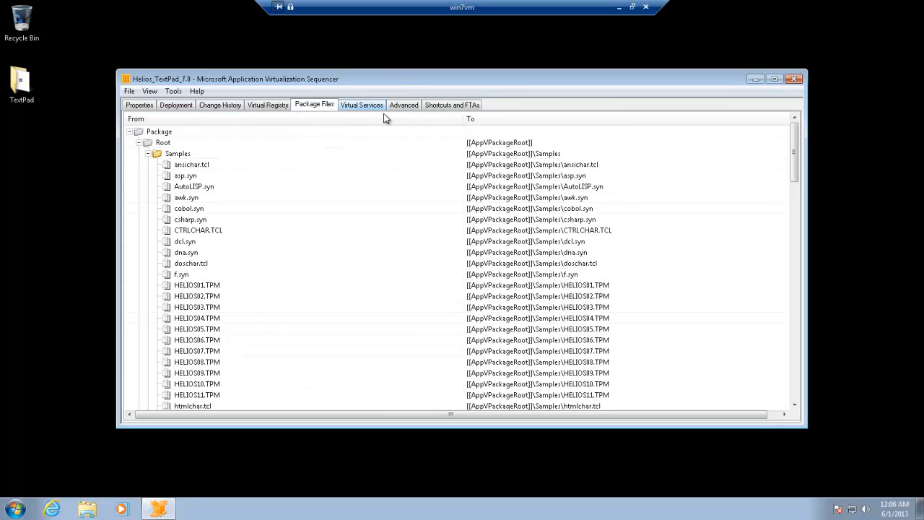
click(129, 132)
click(130, 132)
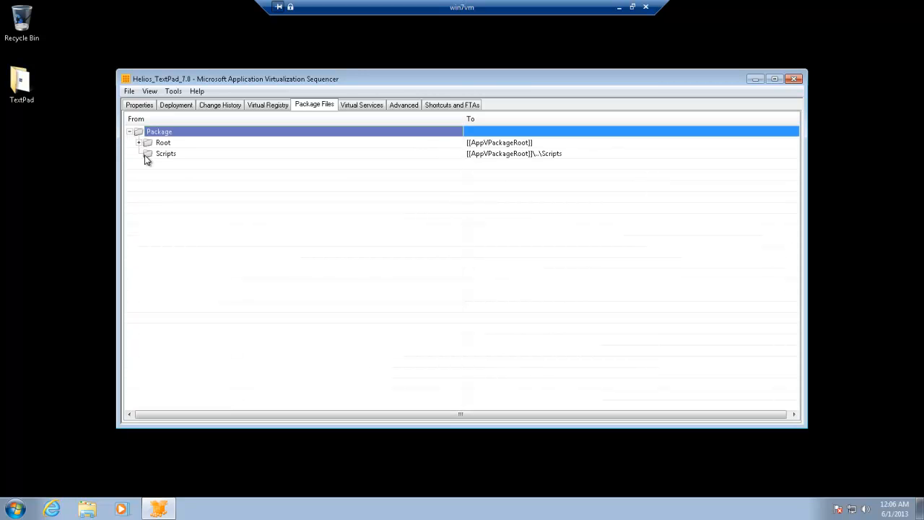
click(139, 143)
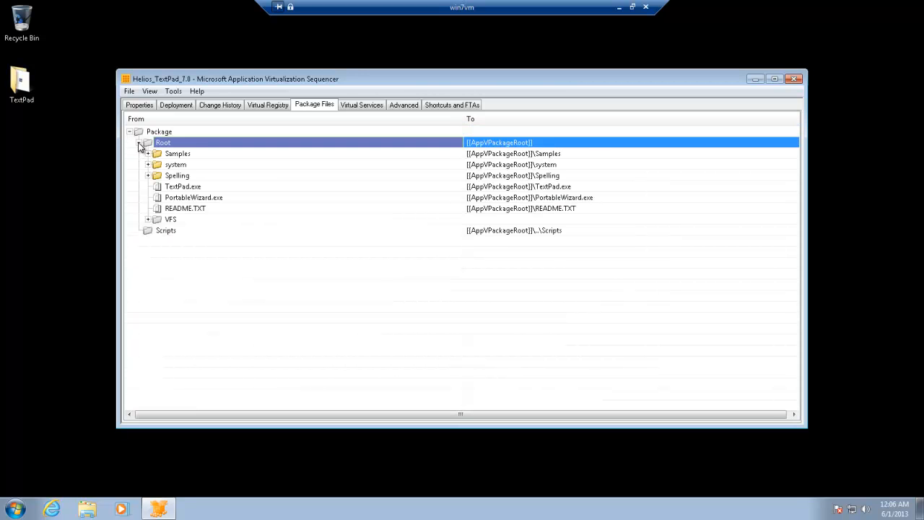
click(148, 220)
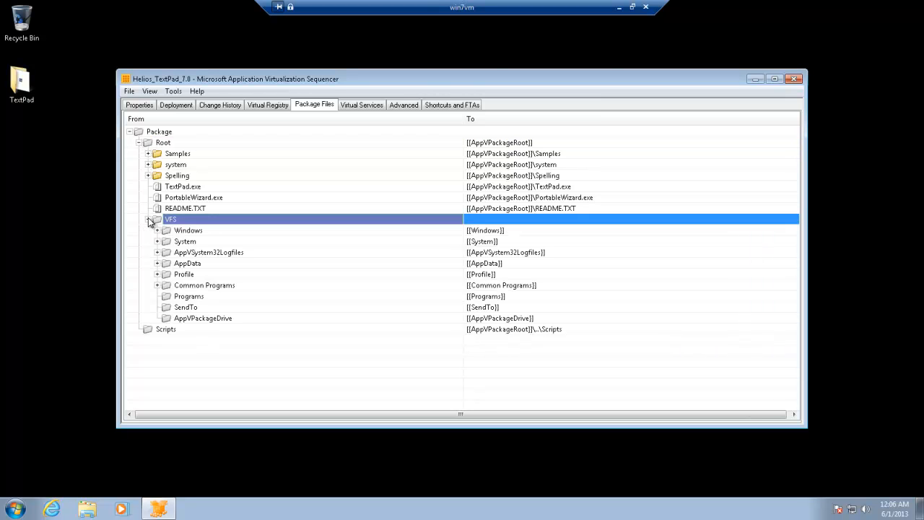
click(157, 231)
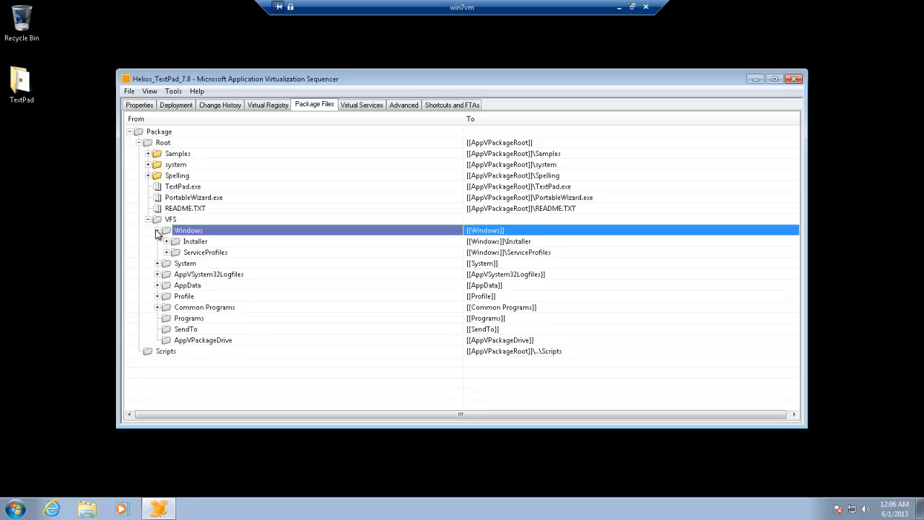
click(167, 241)
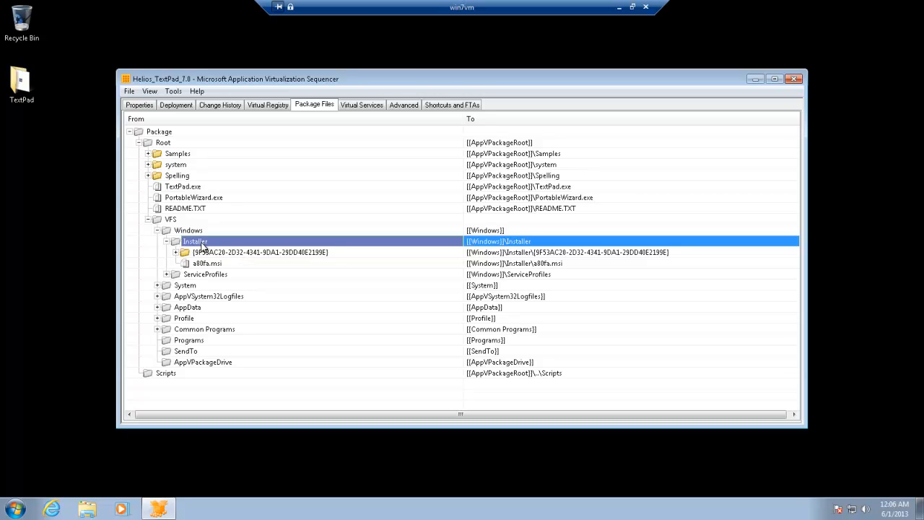
right_click(228, 241)
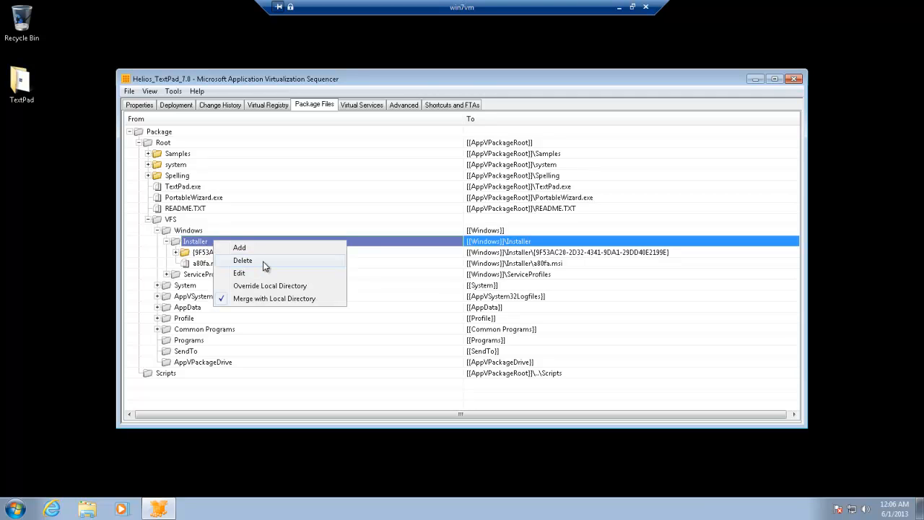
click(263, 262)
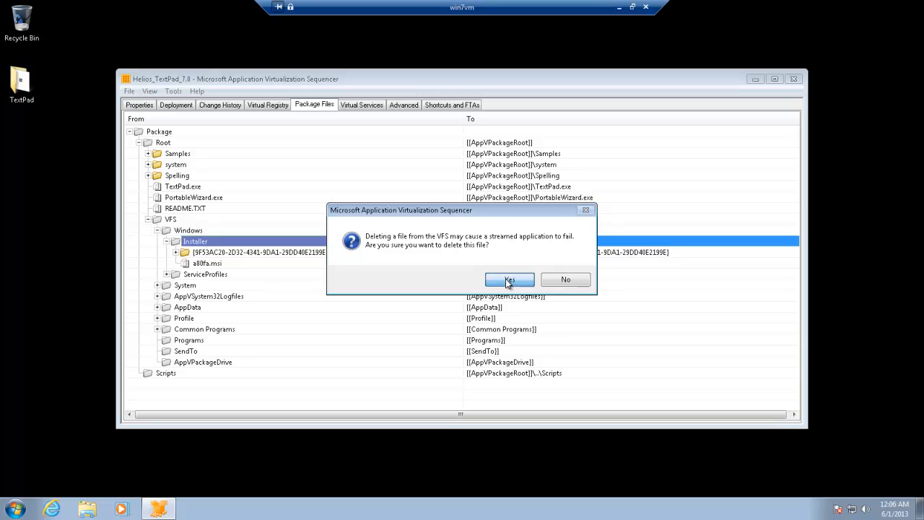
click(509, 280)
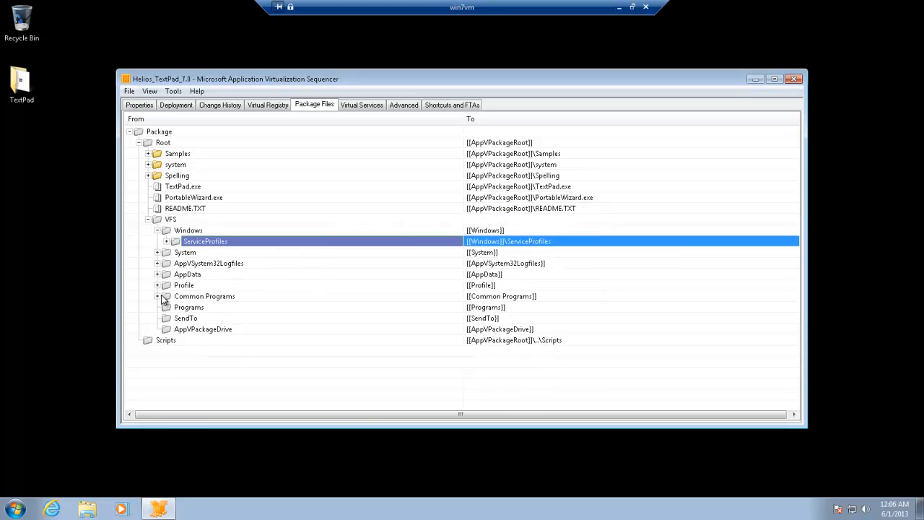
click(148, 219)
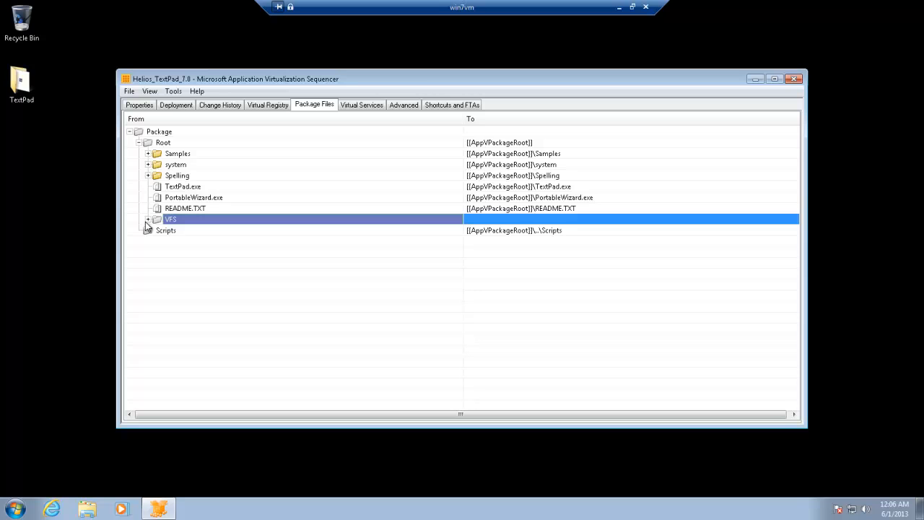
click(140, 145)
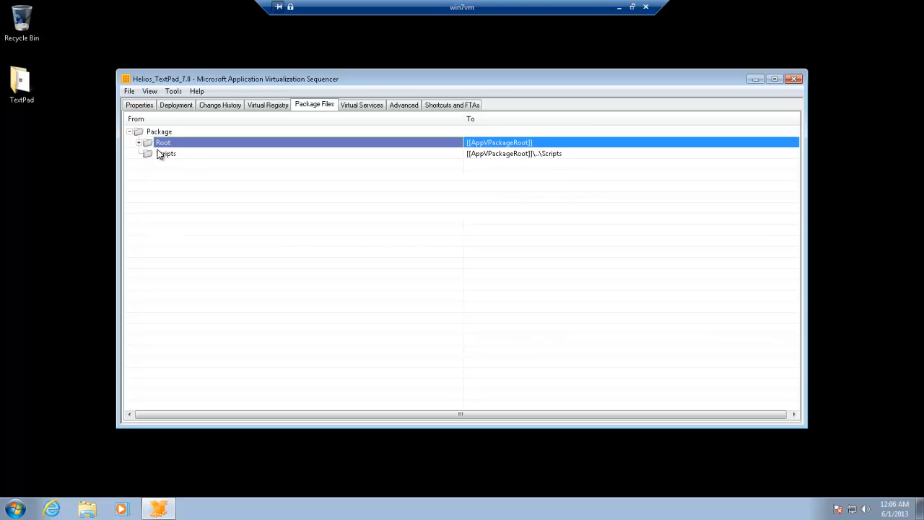
Check the virtual services and the advanced object interaction options, and remove the Portable Wizard application from the package's shortcuts and file-type associations.
click(358, 107)
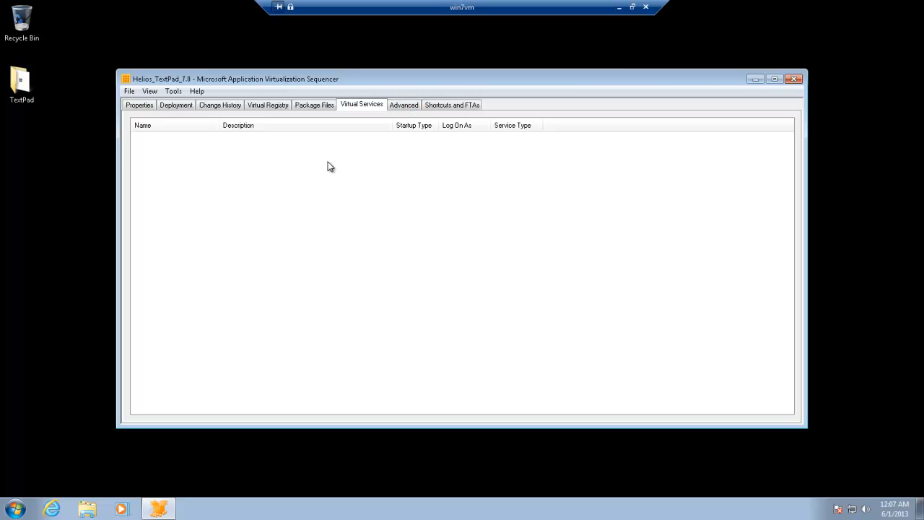
click(410, 108)
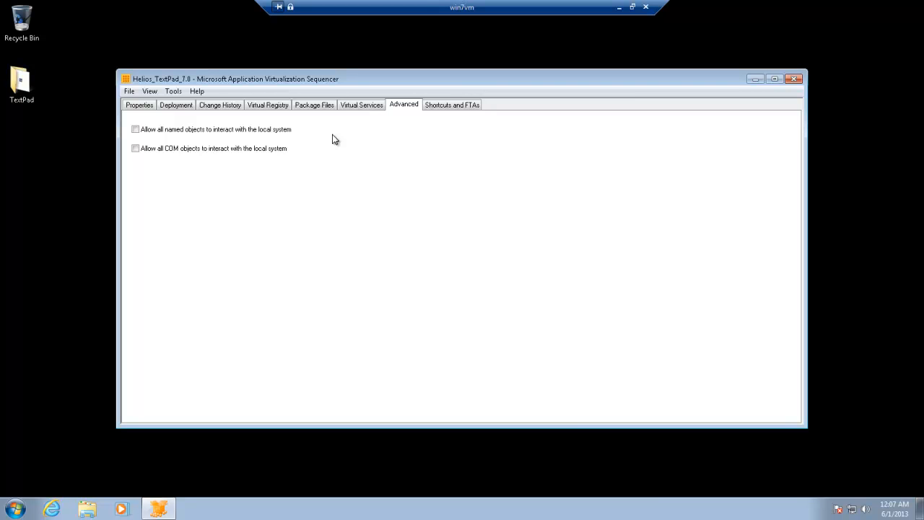
click(462, 107)
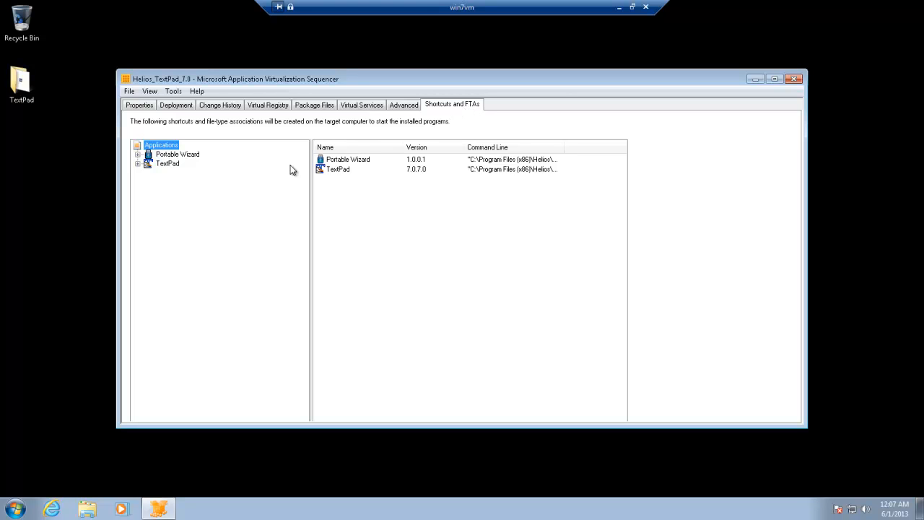
click(161, 156)
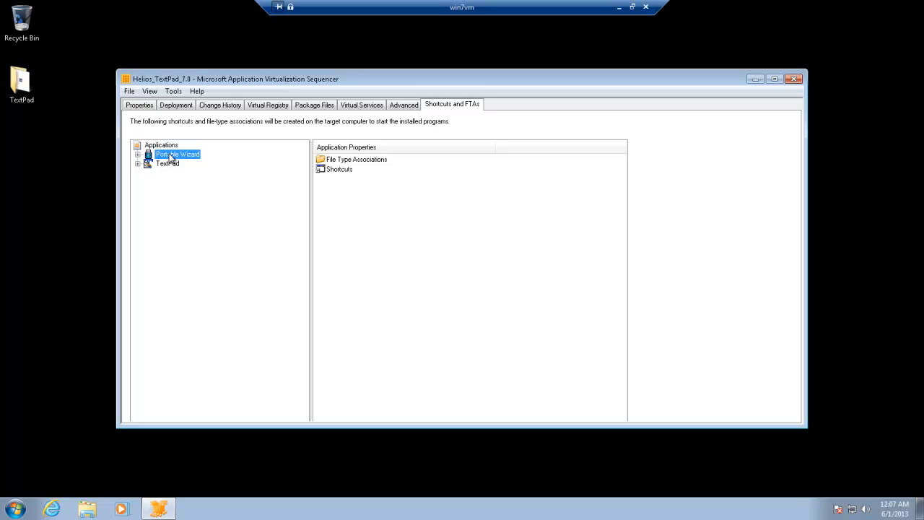
right_click(168, 155)
click(202, 175)
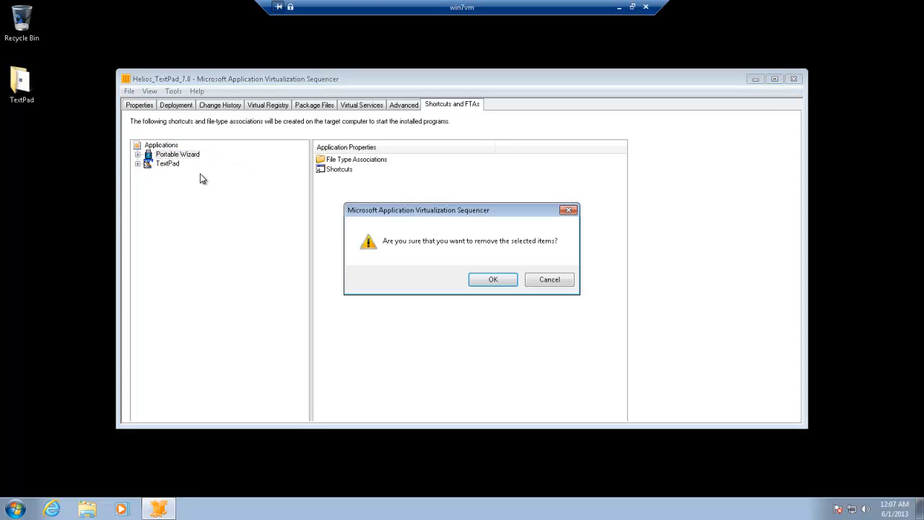
click(493, 280)
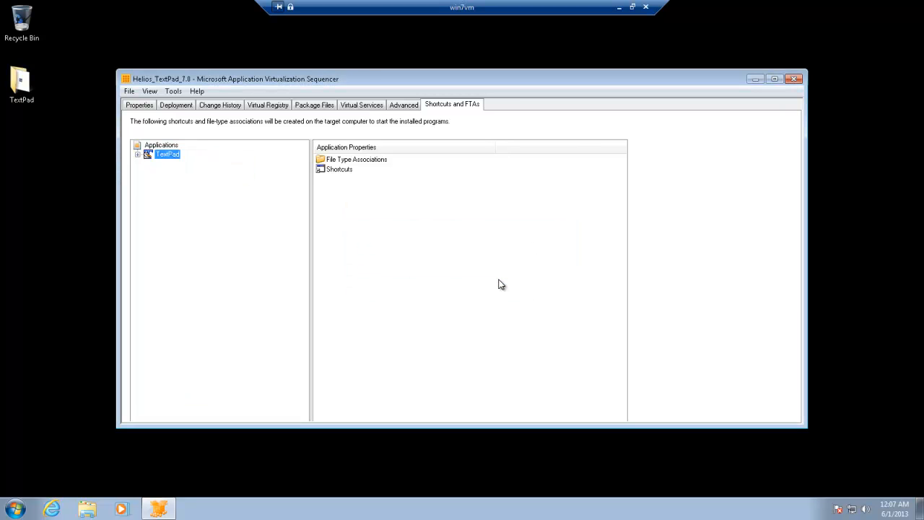
Check TextPad's file type associations, and open its application entry for editing to review the path, name and version.
click(138, 155)
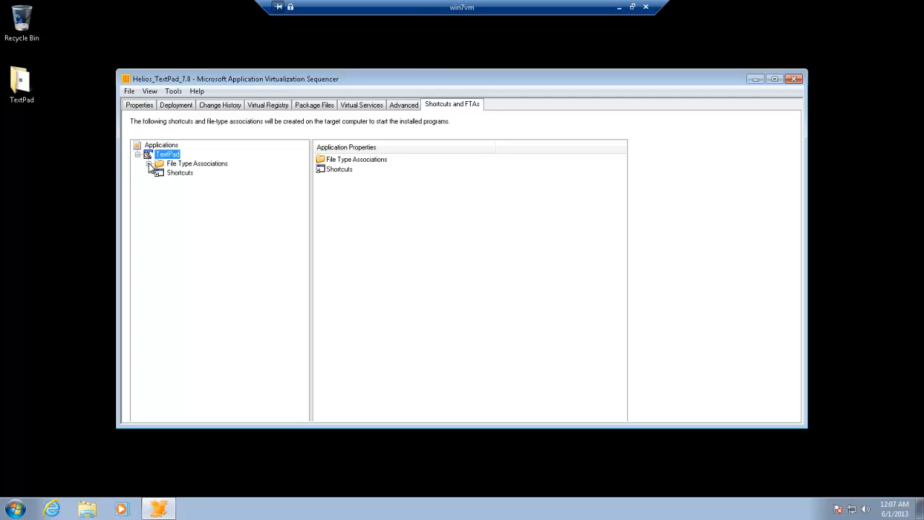
click(148, 164)
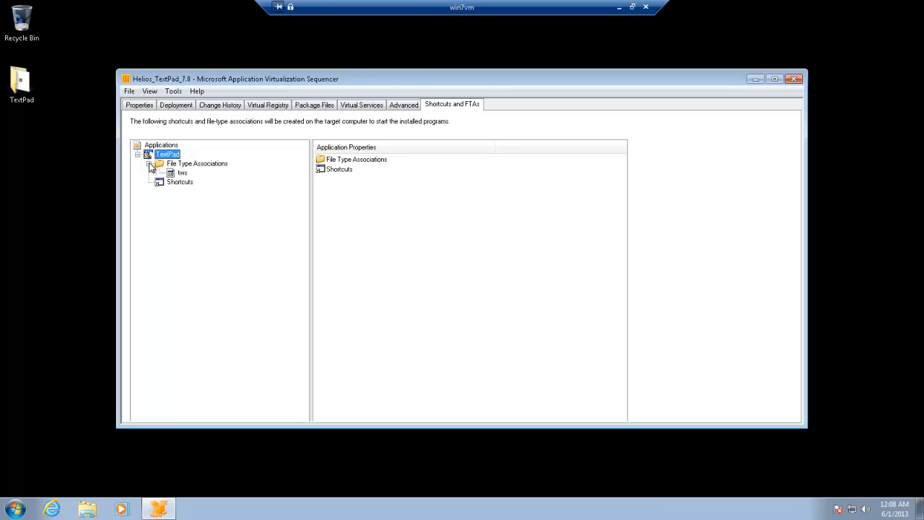
click(149, 164)
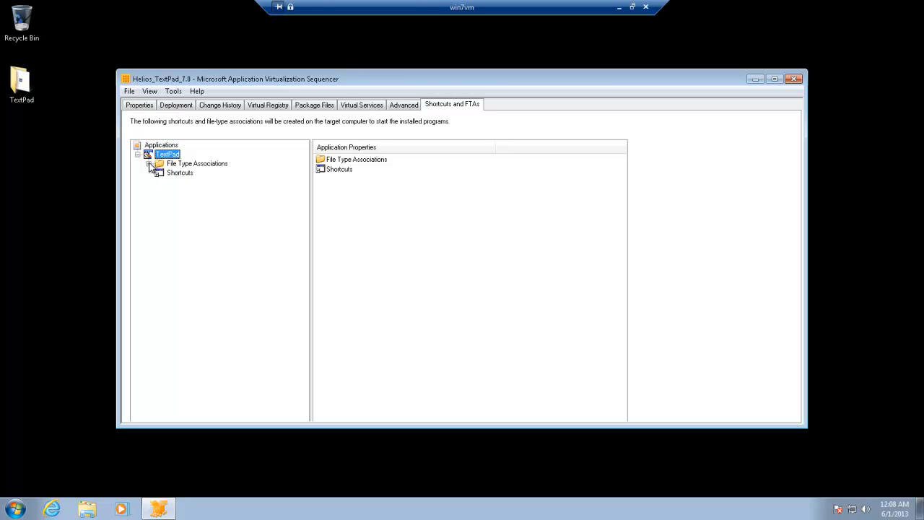
right_click(176, 156)
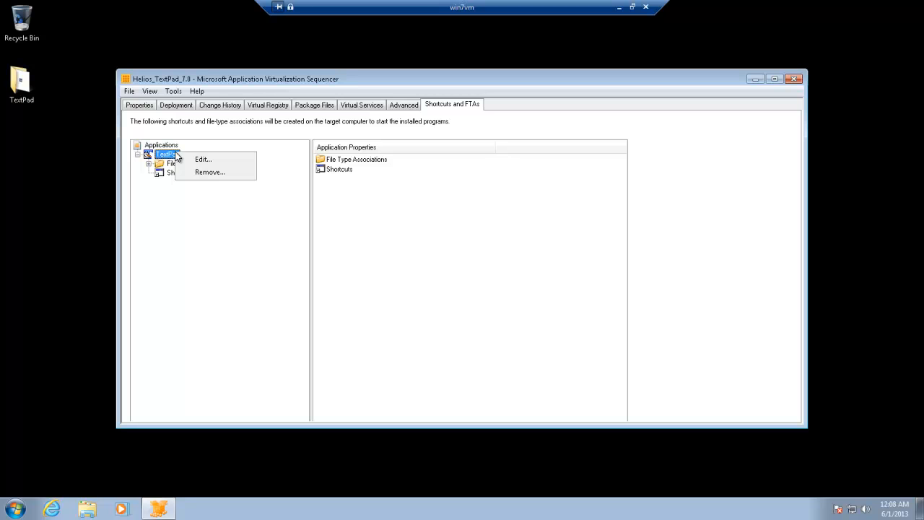
click(202, 160)
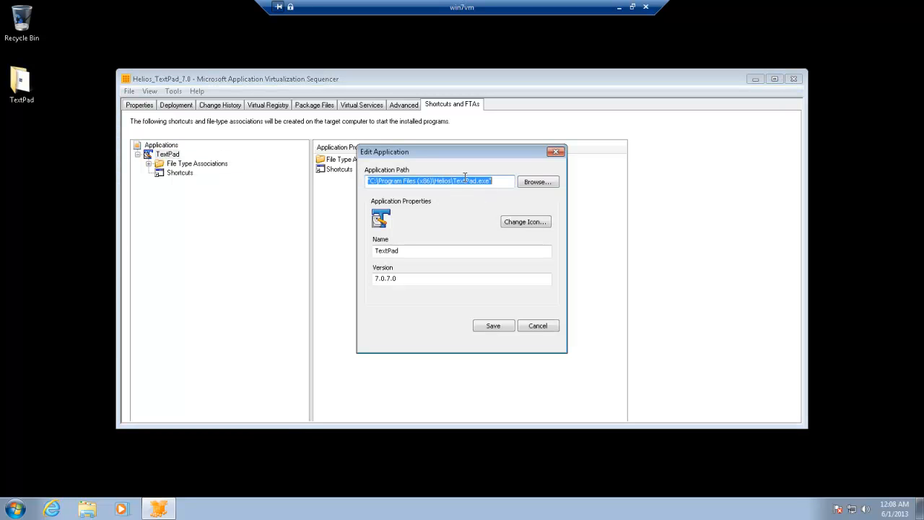
click(501, 181)
drag(502, 181, 353, 176)
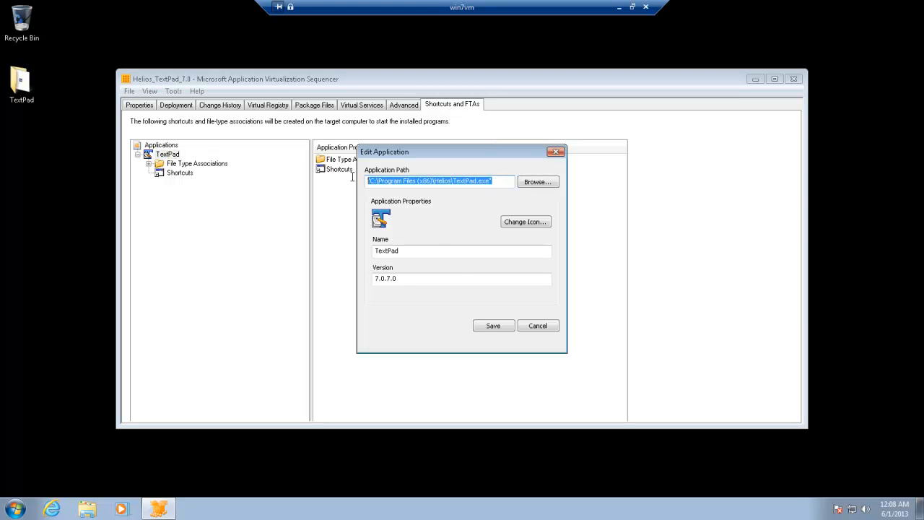
click(427, 251)
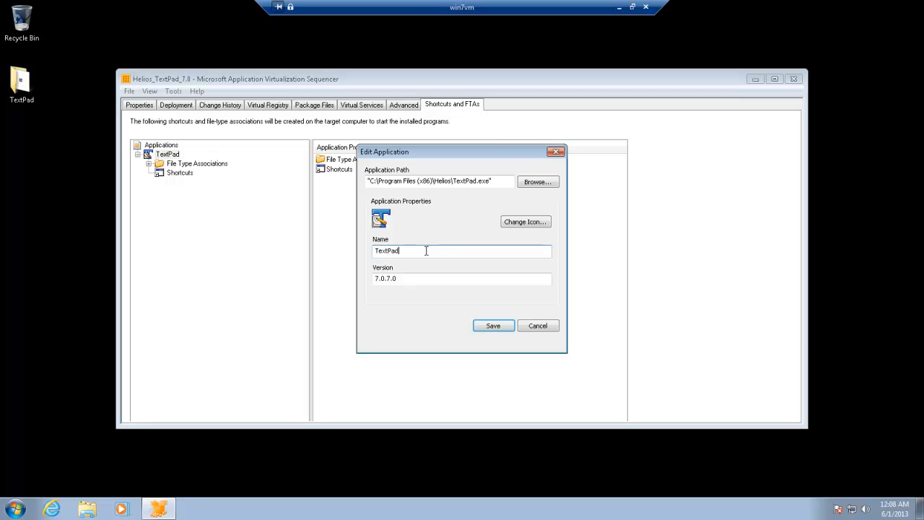
drag(425, 251, 337, 241)
drag(417, 279, 375, 279)
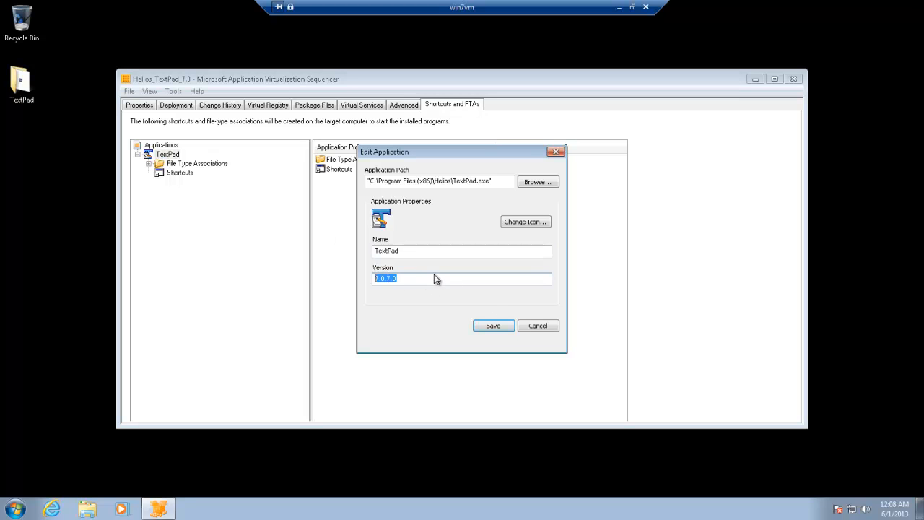
Inspect the source file path of TextPad's application icon, and leave the application entry without saving.
click(522, 224)
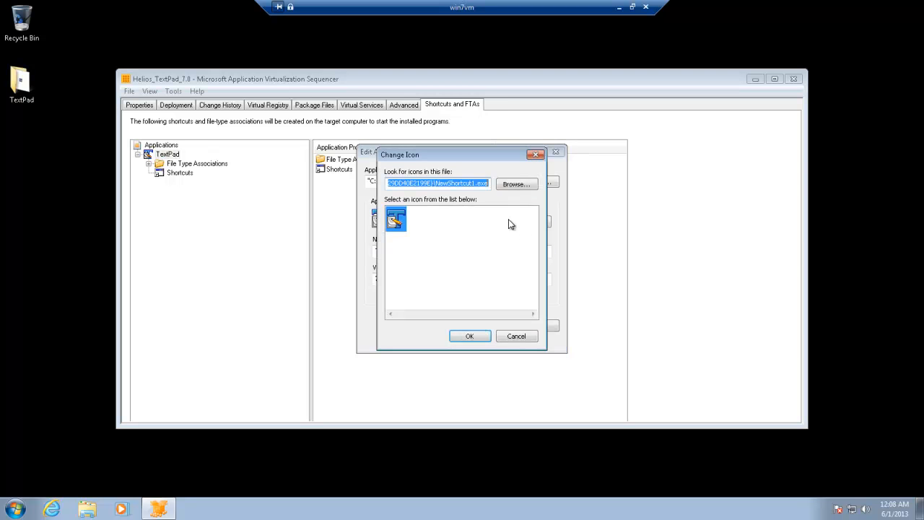
click(443, 182)
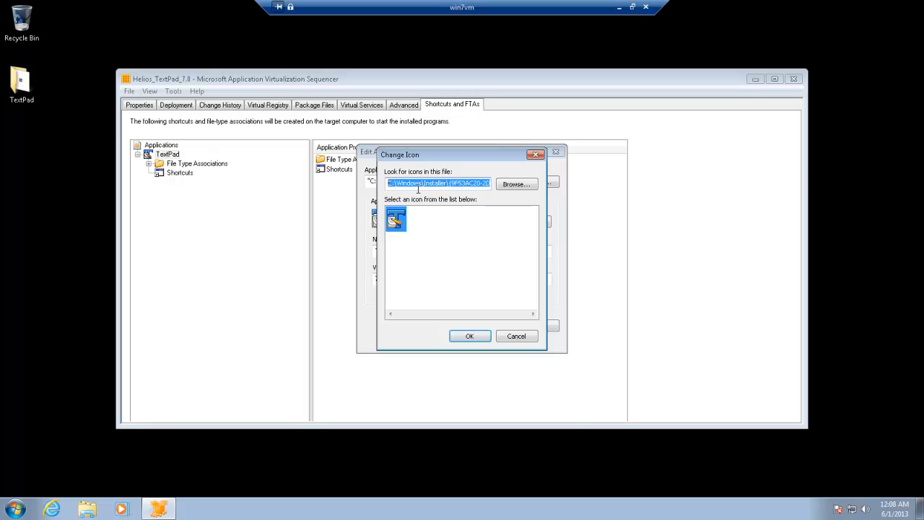
click(418, 183)
click(521, 335)
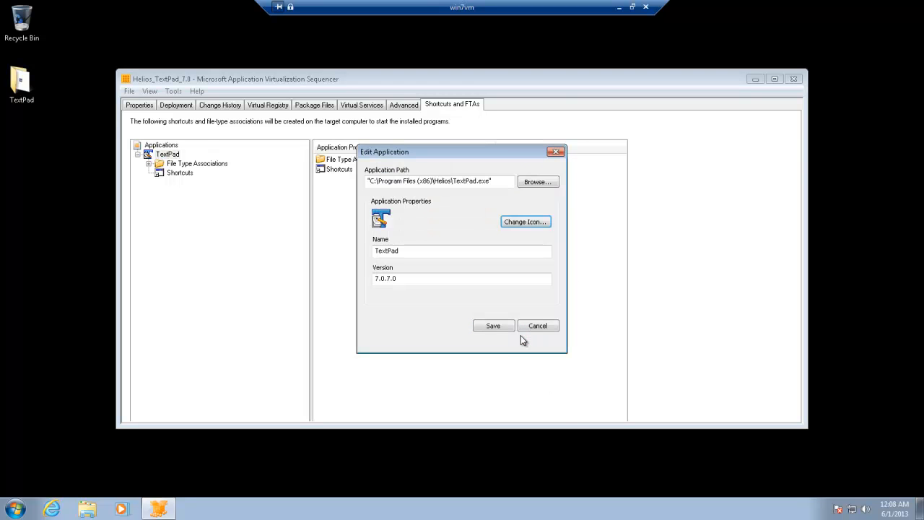
click(538, 325)
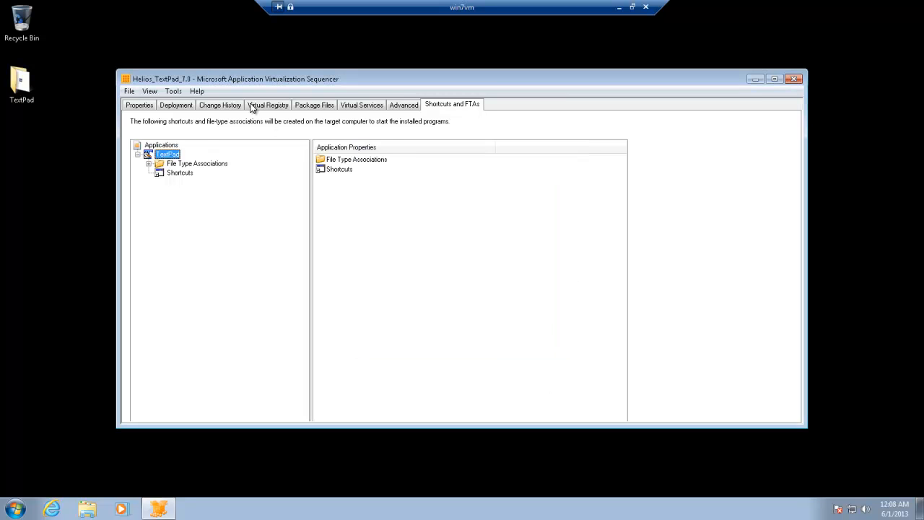
Start saving the package to a new location, and create a folder named Helios_TextPad_ on the desktop.
click(129, 93)
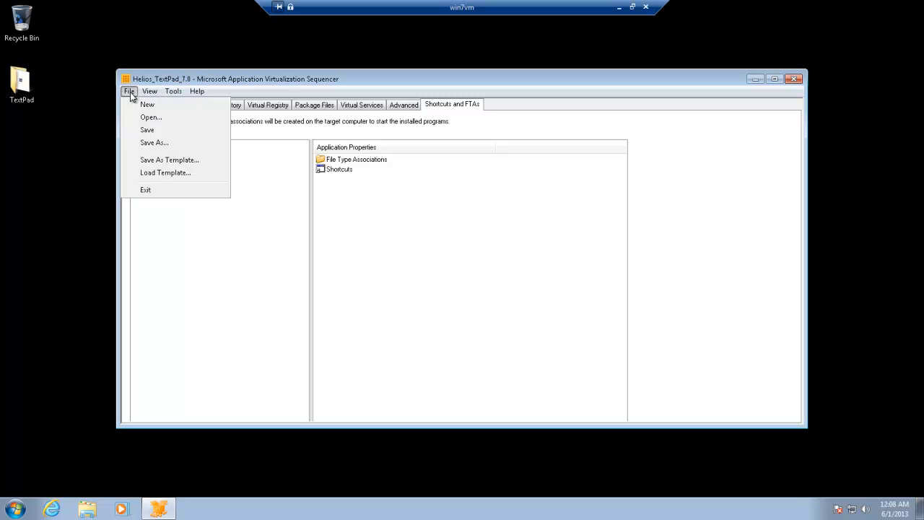
click(160, 143)
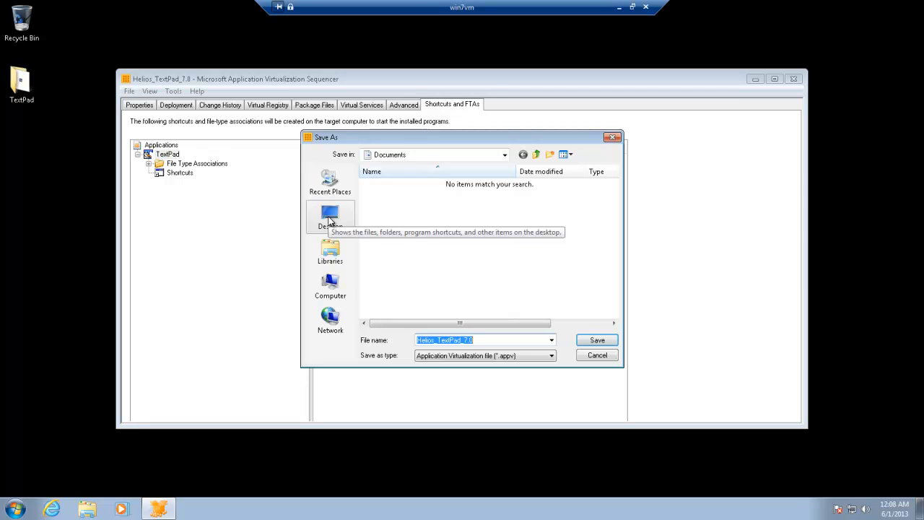
click(329, 221)
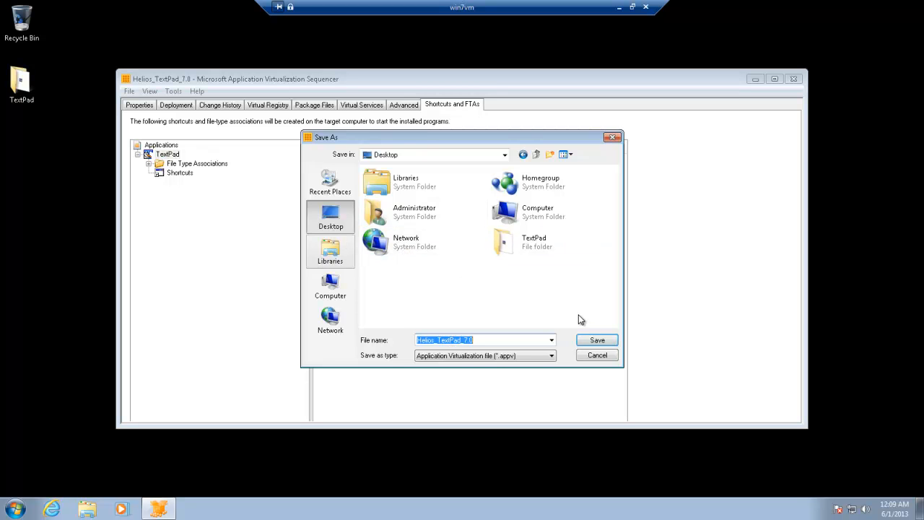
click(552, 154)
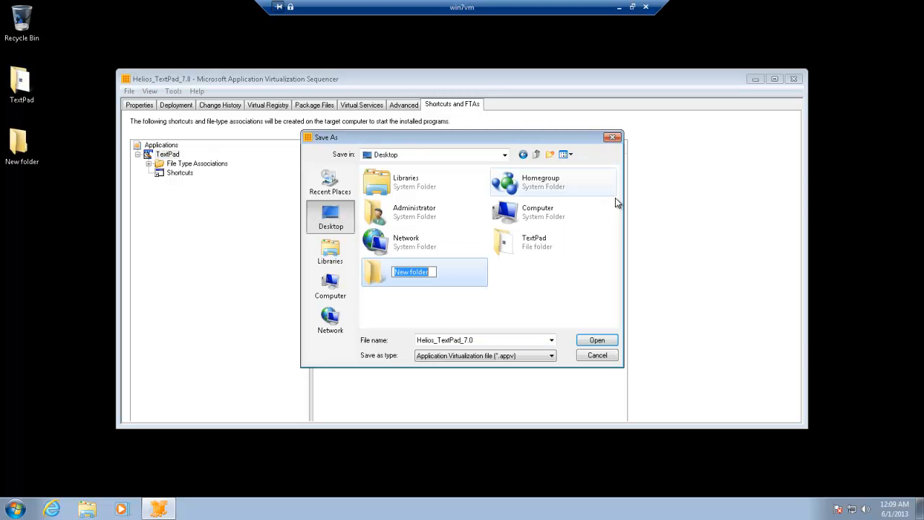
text(HELI)
key(BackSpace)
key(BackSpace)
key(BackSpace)
key(BackSpace)
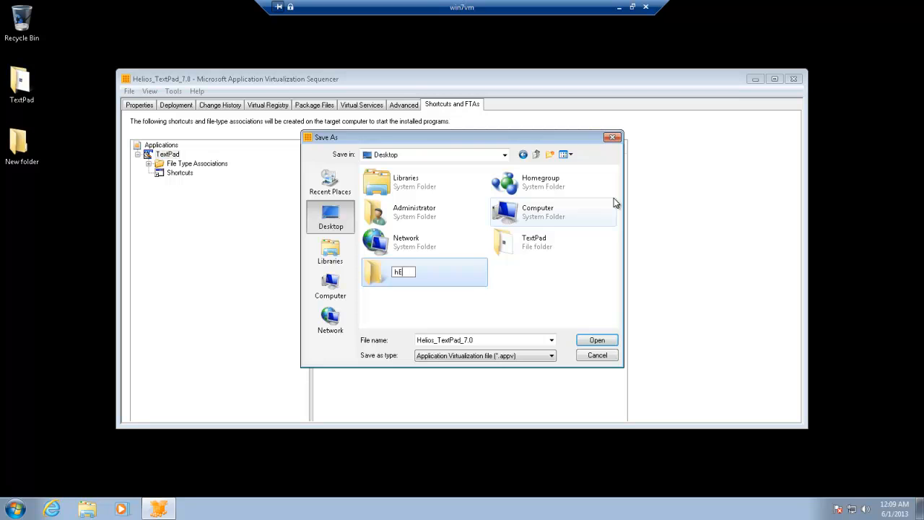
text(Helios_TextPad_)
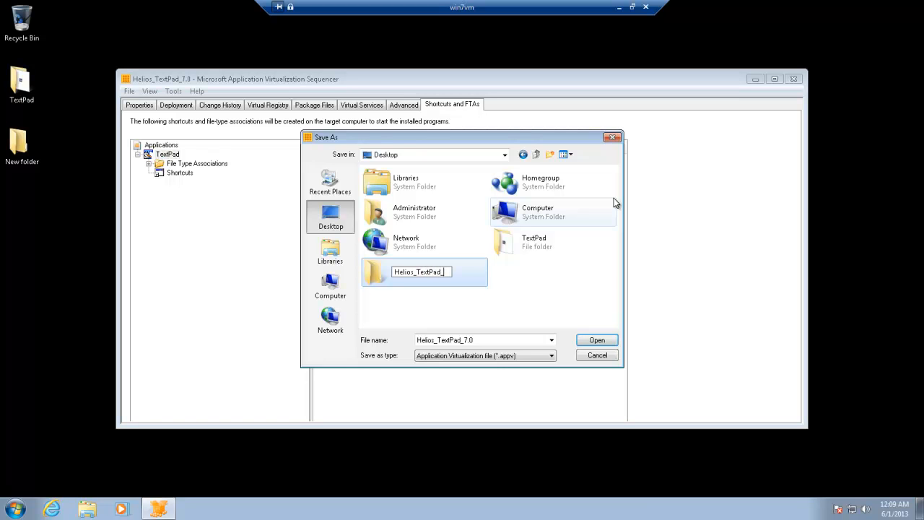
click(613, 199)
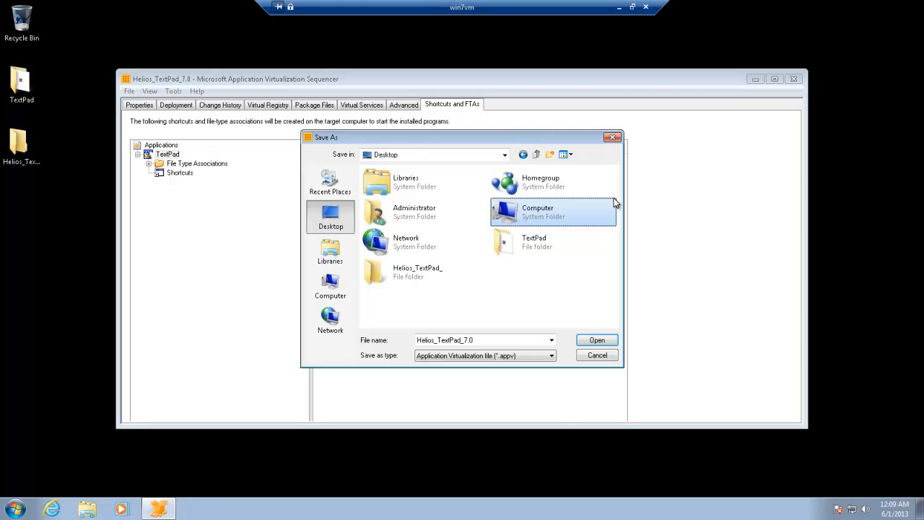
Rename the newly created package folder on the desktop to Helios_TextPad_7.0.
right_click(439, 276)
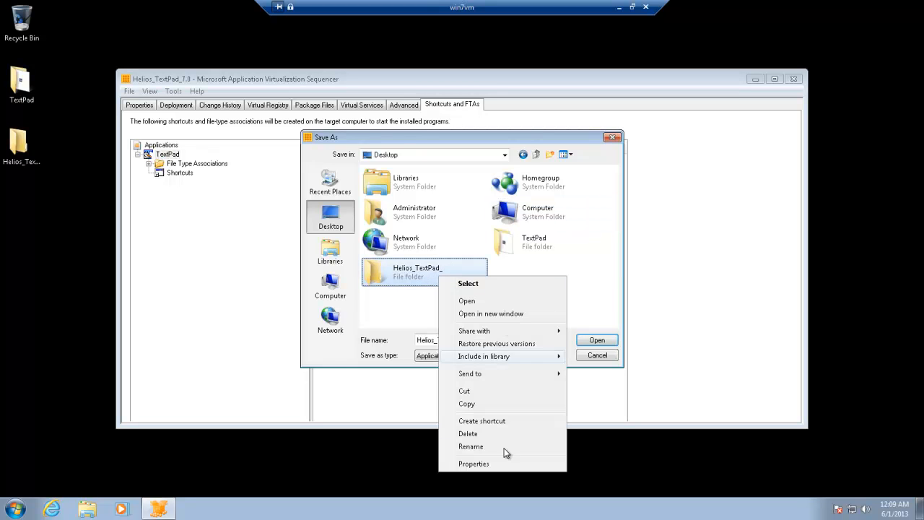
click(476, 446)
click(450, 272)
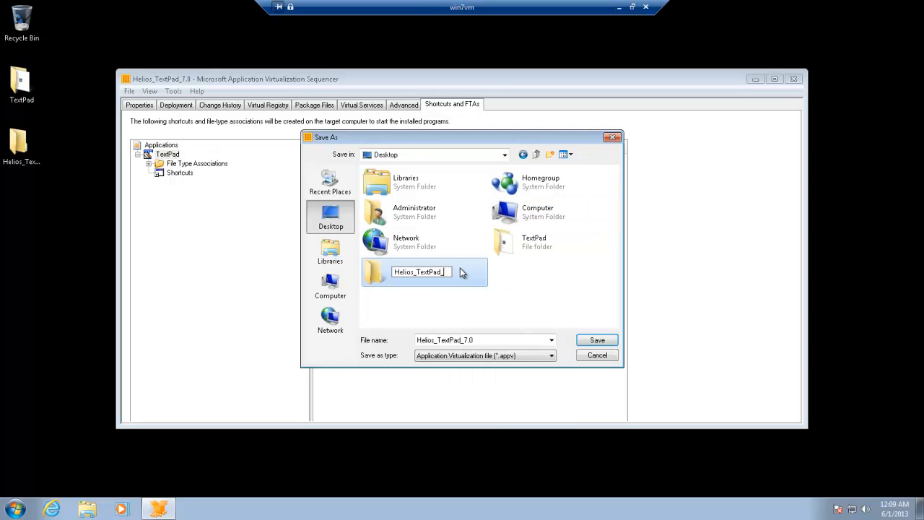
text(7.0)
key(Return)
Save the package as Helios_TextPad_7.0 inside the Helios_TextPad_7.0 folder and close the Sequencer.
double_click(459, 268)
click(597, 340)
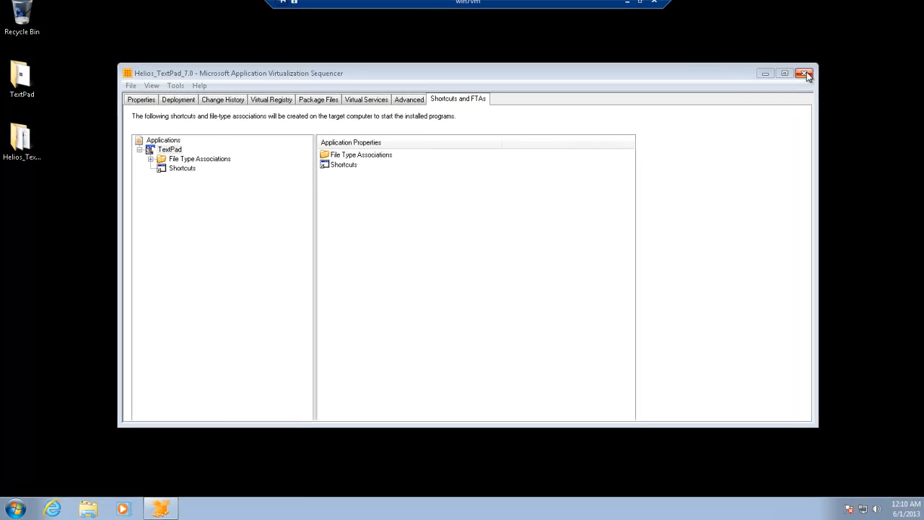
click(804, 75)
Copy the Helios_TextPad_7.0 folder from the desktop and open the network share \\APPVMSERVER\Content.
click(24, 148)
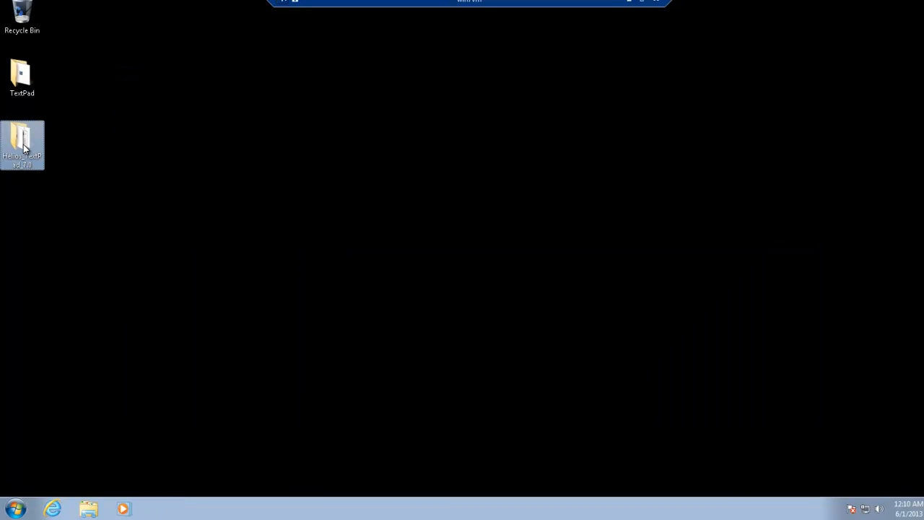
click(16, 509)
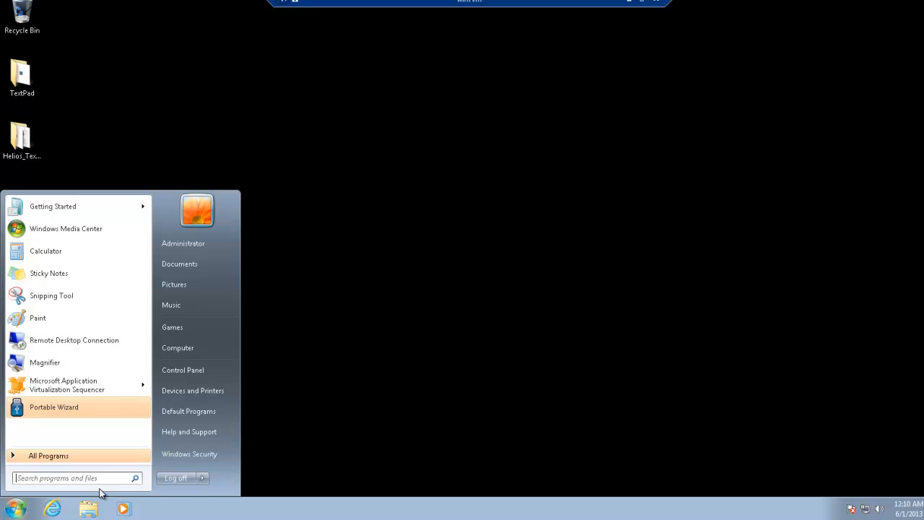
text(run)
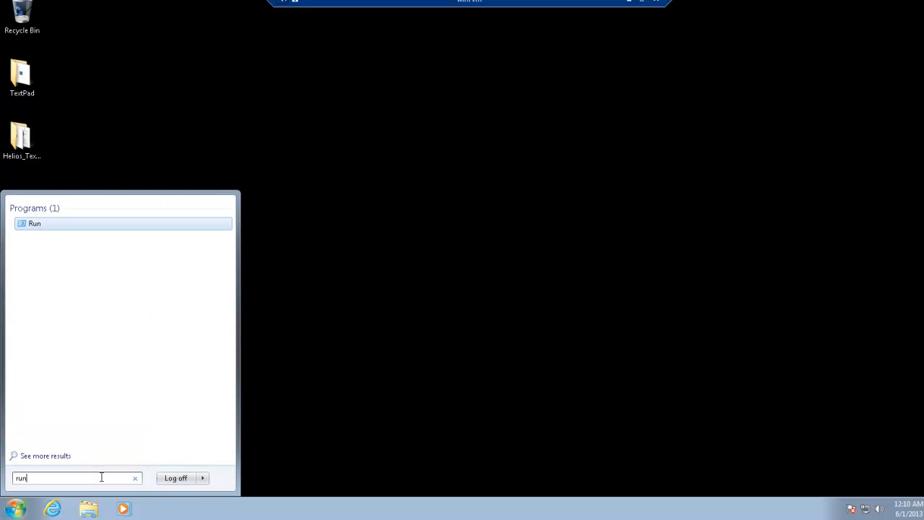
key(Return)
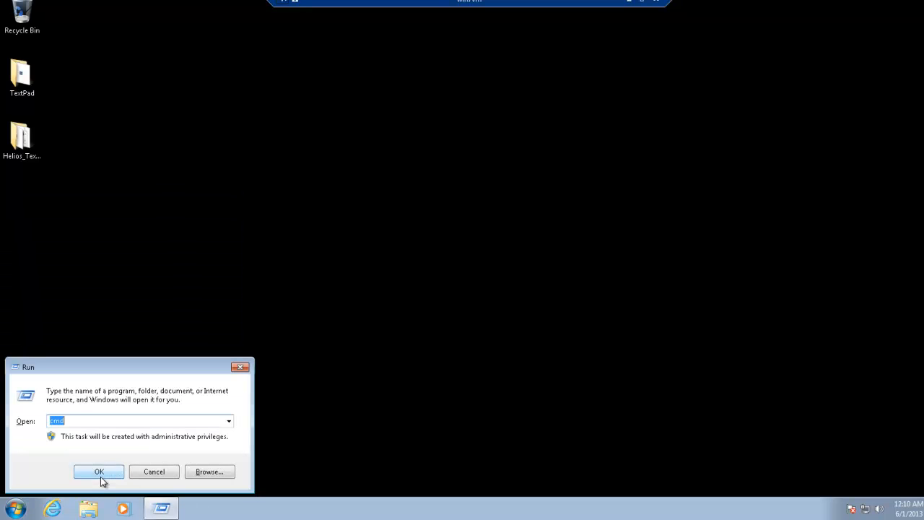
text(\\APPVMSERVER\)
key(Down)
key(Return)
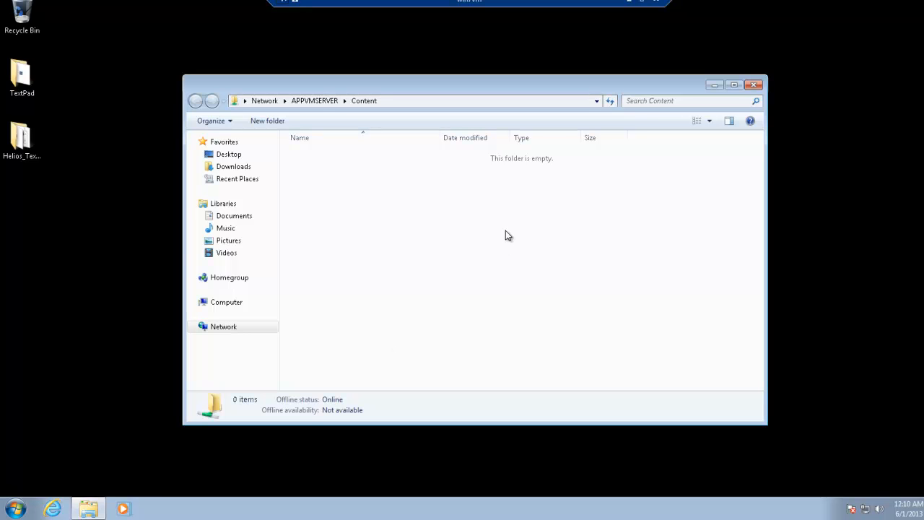
Paste the copied package folder into the Content share and close its window.
key(ctrl+v)
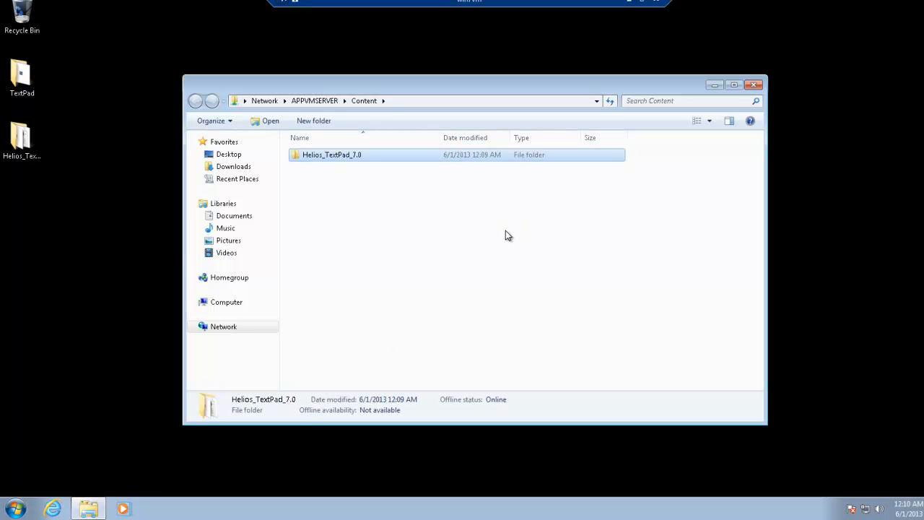
click(505, 230)
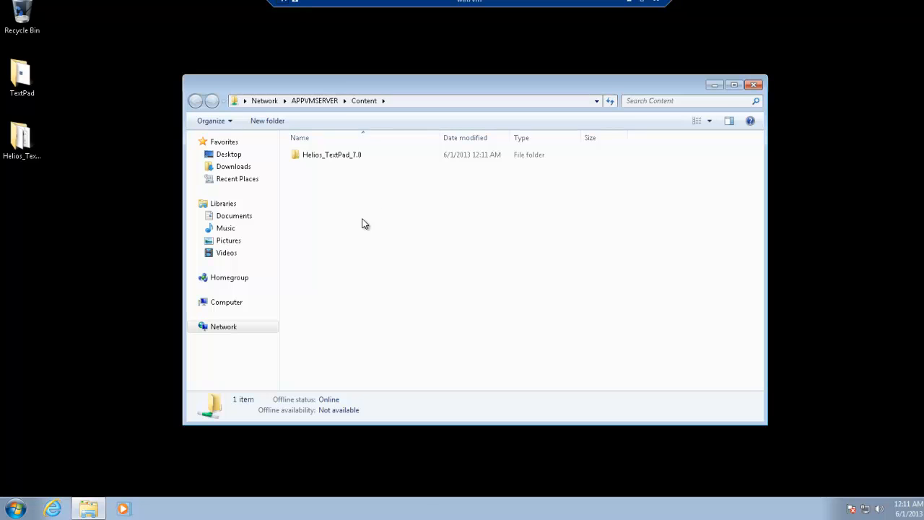
click(755, 86)
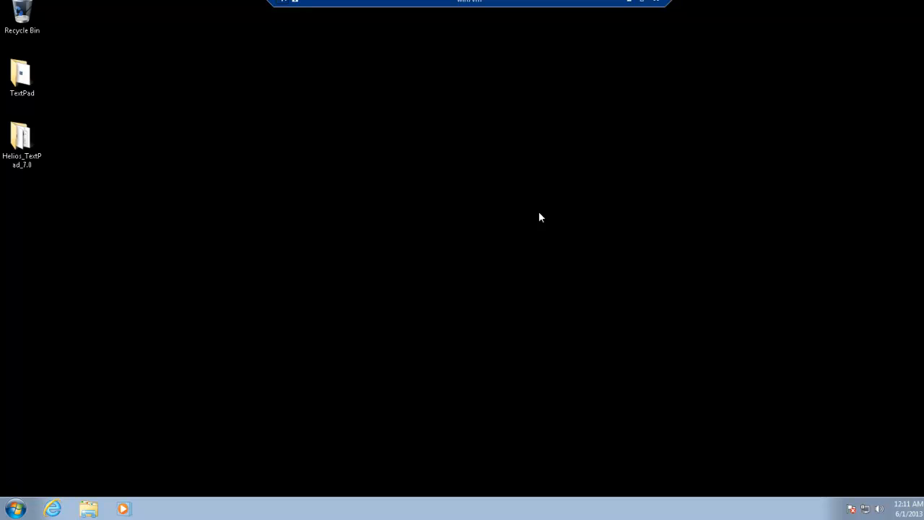